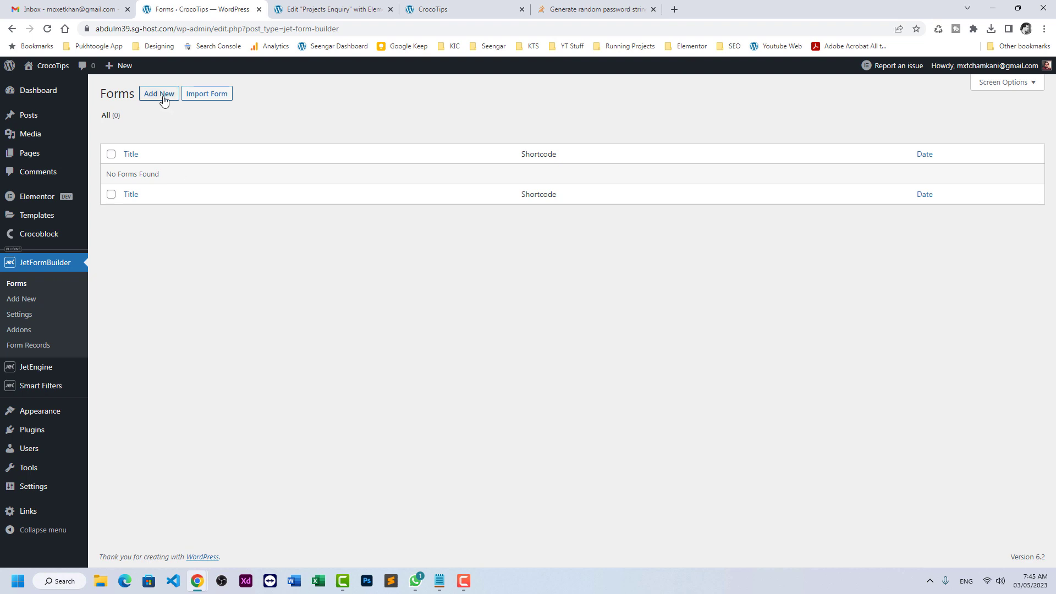
- Create a new form titled 'Registration Form' and delete its default post_id hidden field
{"action": "left_click", "coordinate": [160, 97]}
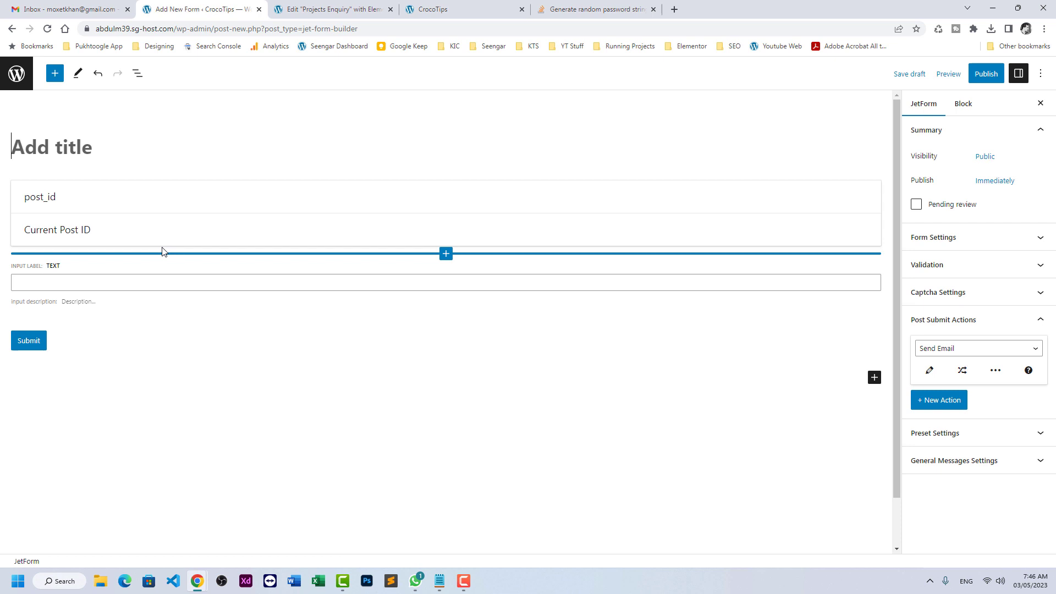
{"action": "type", "text": "RE"}
{"action": "key", "text": "BackSpace"}
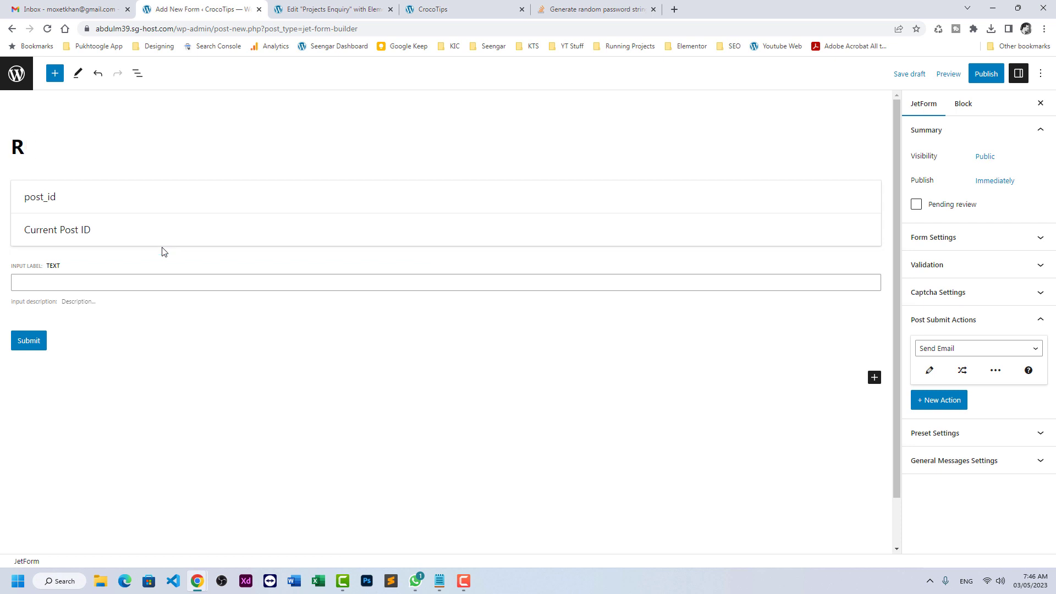
{"action": "type", "text": "egistration Form"}
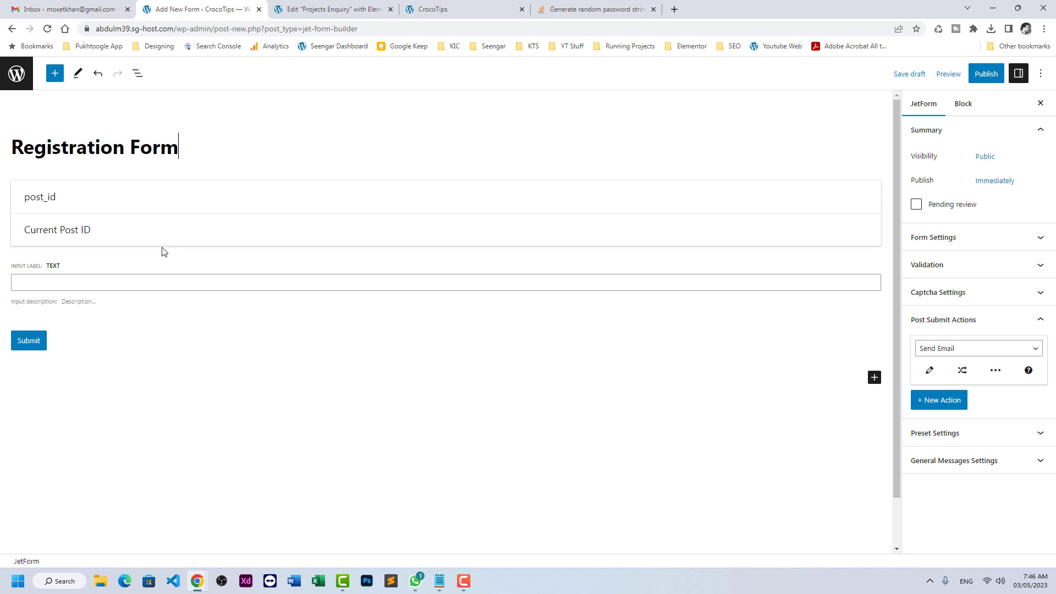
{"action": "left_click", "coordinate": [150, 199]}
{"action": "left_click", "coordinate": [112, 161]}
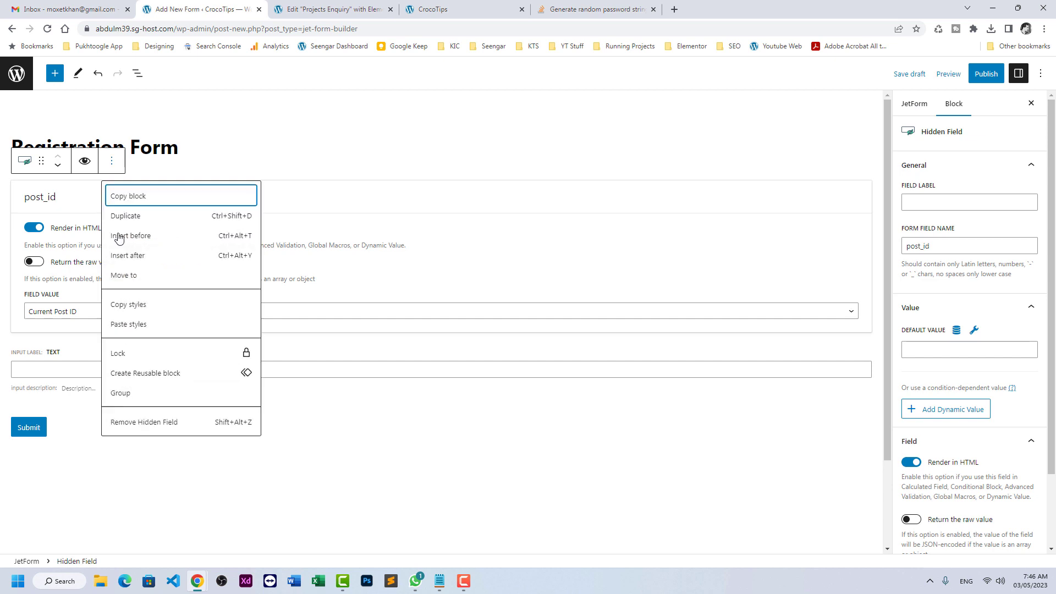
{"action": "left_click", "coordinate": [127, 422]}
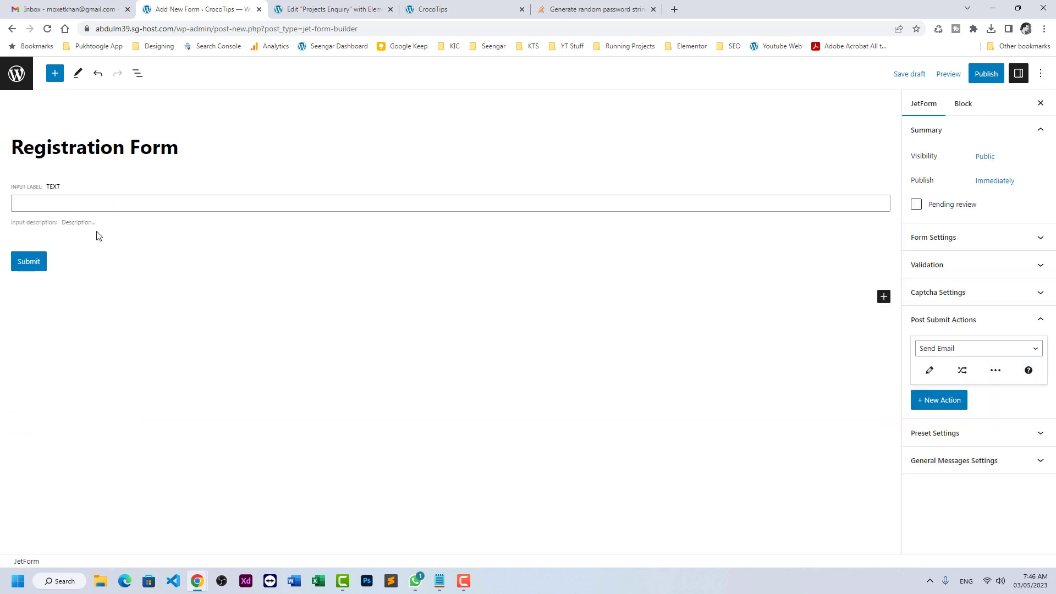
- Turn the text field into an Email-type field labelled Email Address, named email_address
{"action": "left_click", "coordinate": [83, 191]}
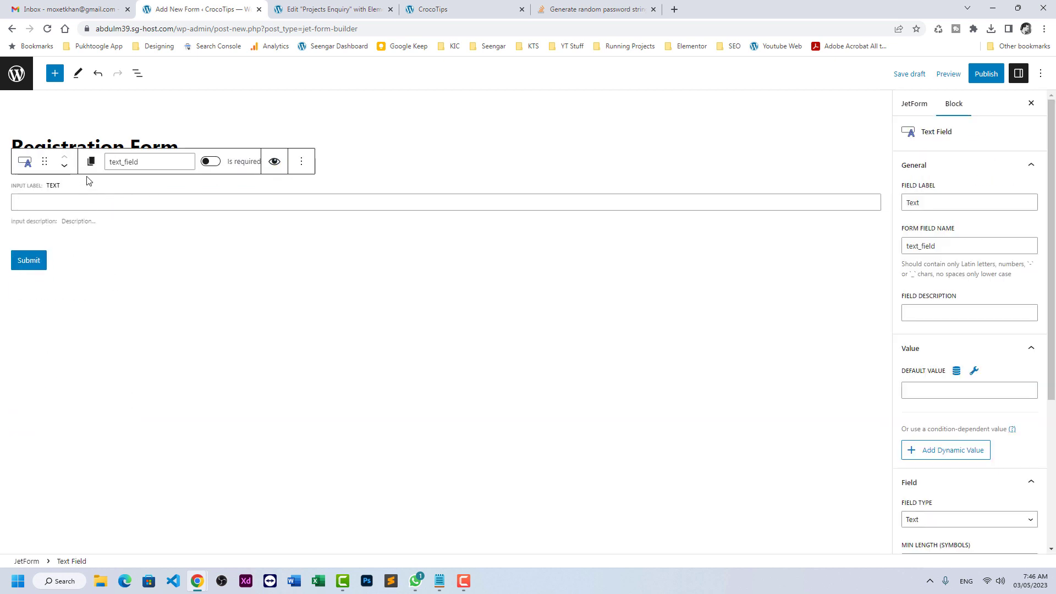
{"action": "type", "text": "Em"}
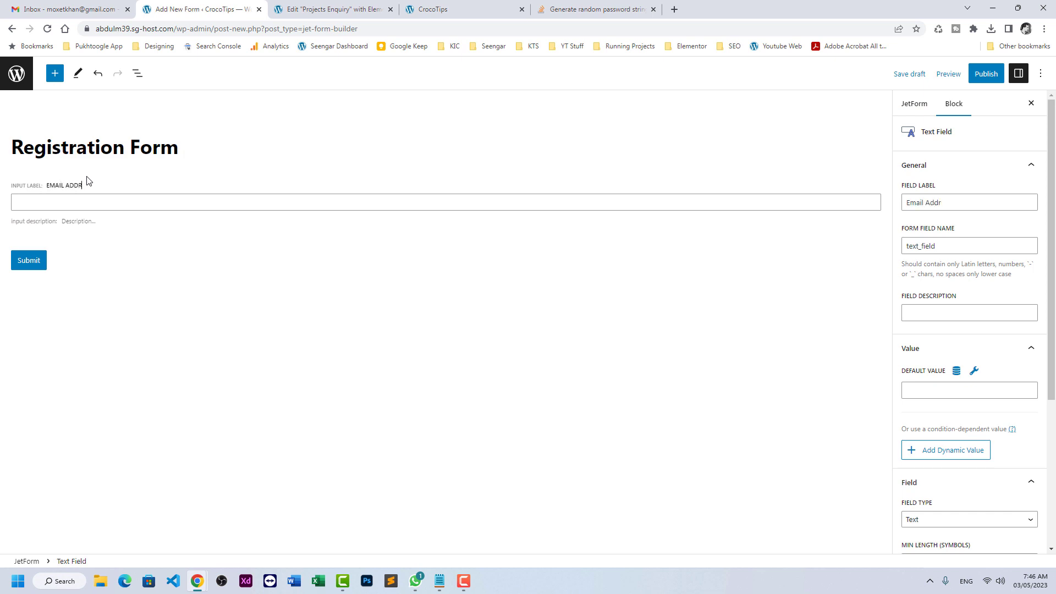
{"action": "left_click", "coordinate": [968, 246]}
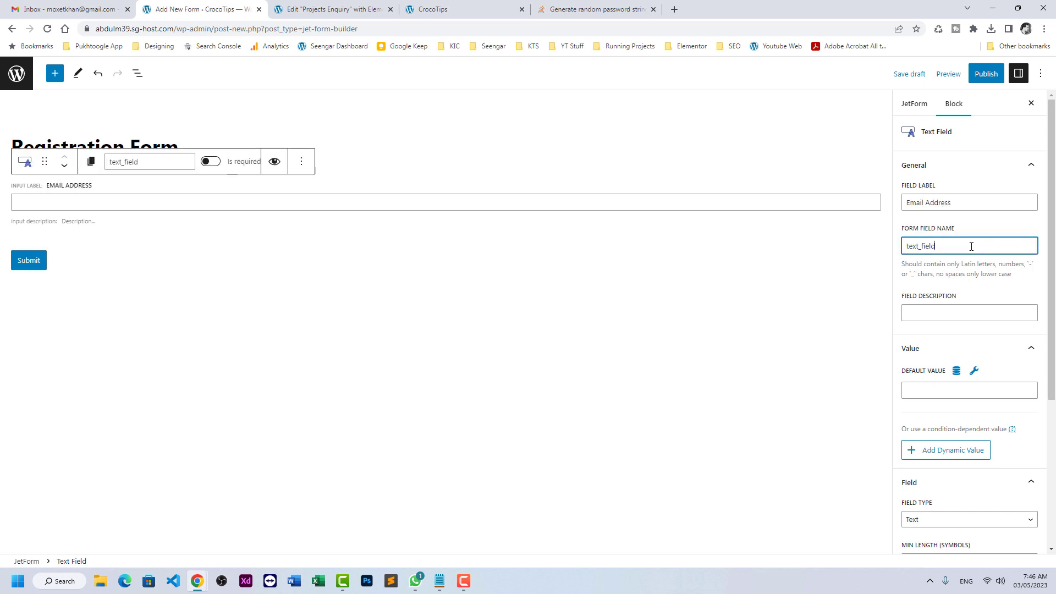
{"action": "key", "text": "Tab"}
{"action": "key", "text": "shift+Tab"}
{"action": "type", "text": "email"}
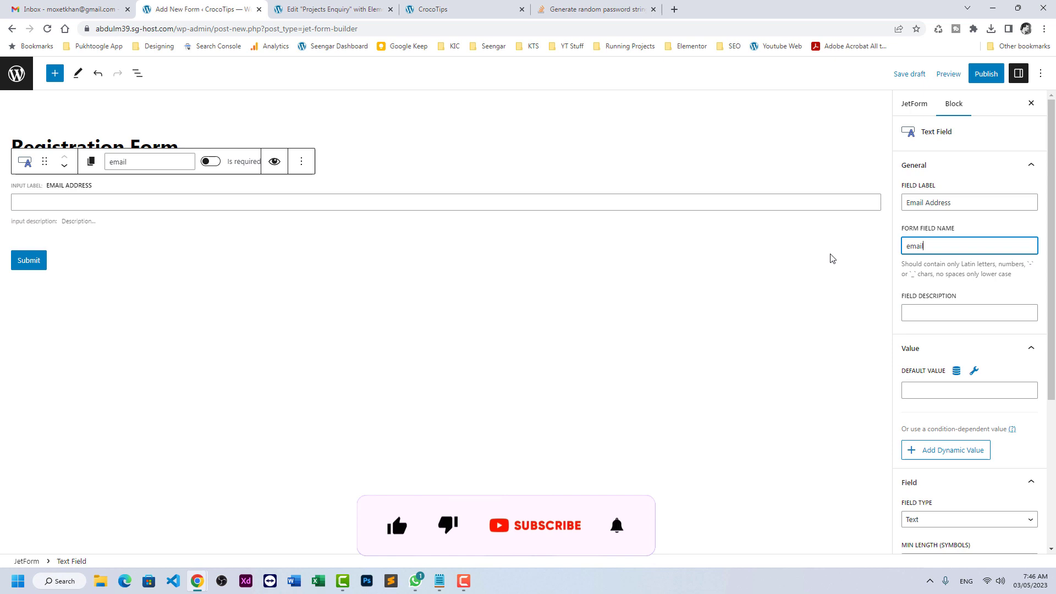
{"action": "type", "text": "_address"}
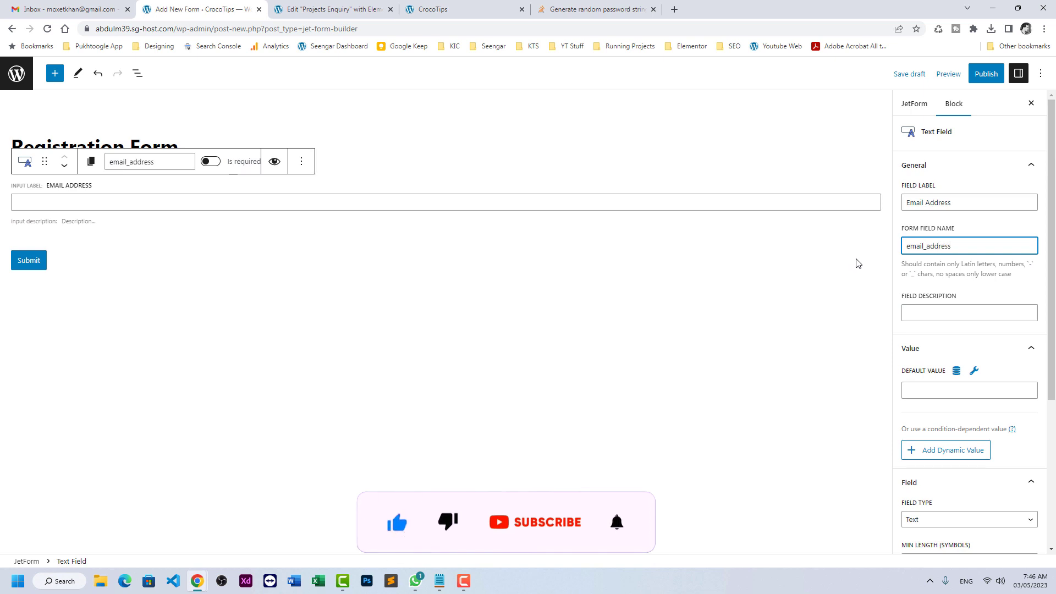
{"action": "scroll", "coordinate": [943, 283], "scroll_direction": "down", "scroll_amount": 3}
{"action": "left_click", "coordinate": [928, 359]}
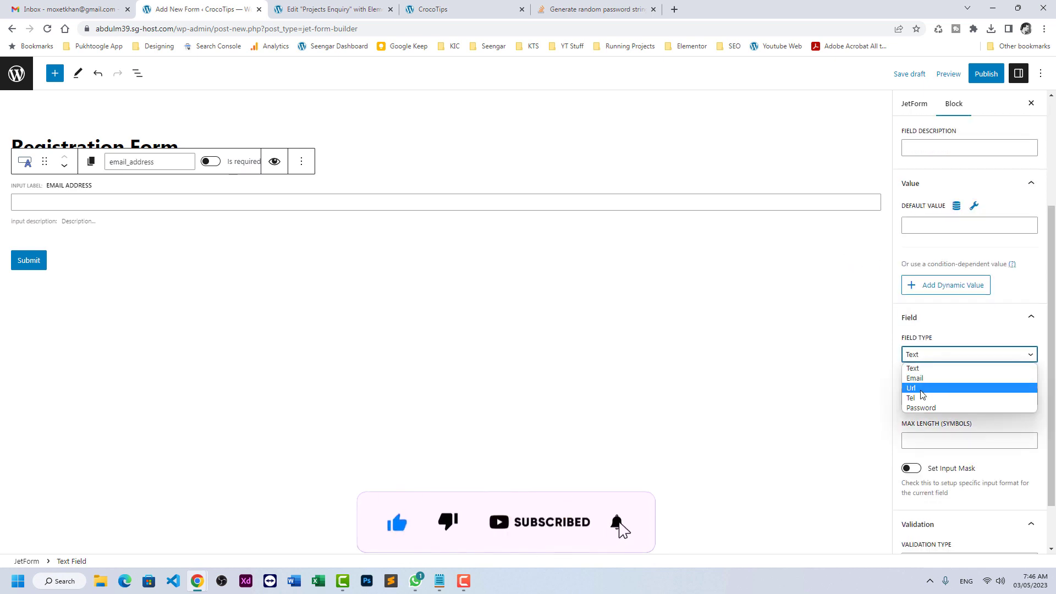
{"action": "left_click", "coordinate": [925, 383]}
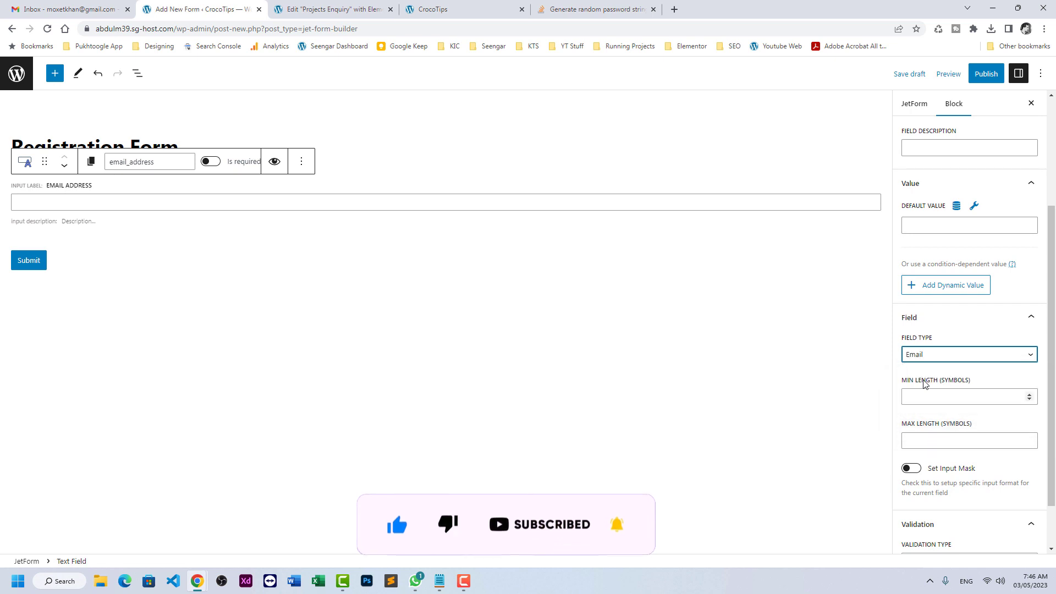
{"action": "left_click", "coordinate": [301, 161]}
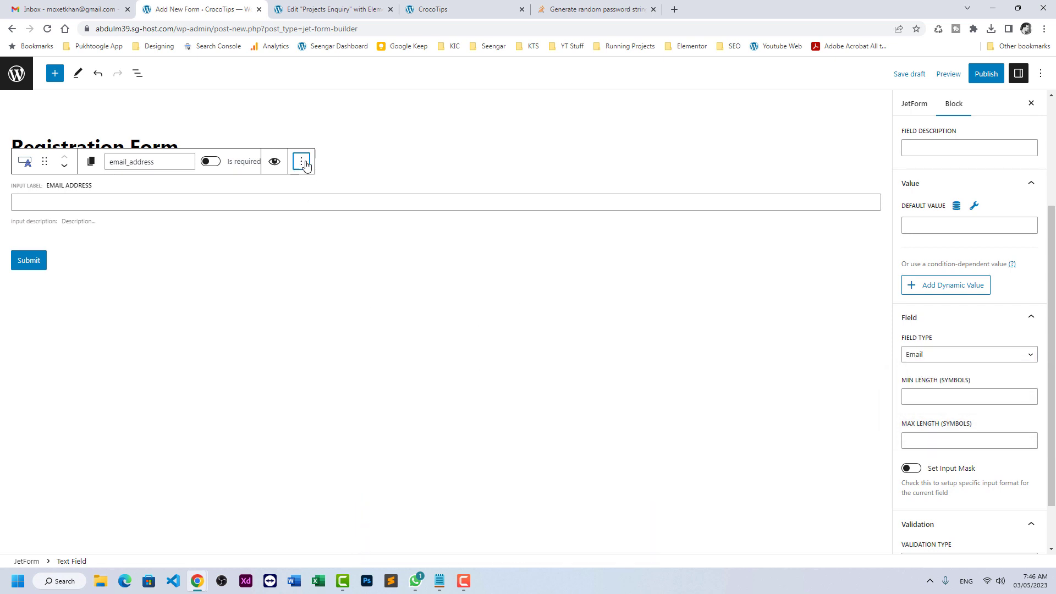
- Insert a Hidden Field after the email field, named and labelled Password
{"action": "left_click", "coordinate": [324, 258]}
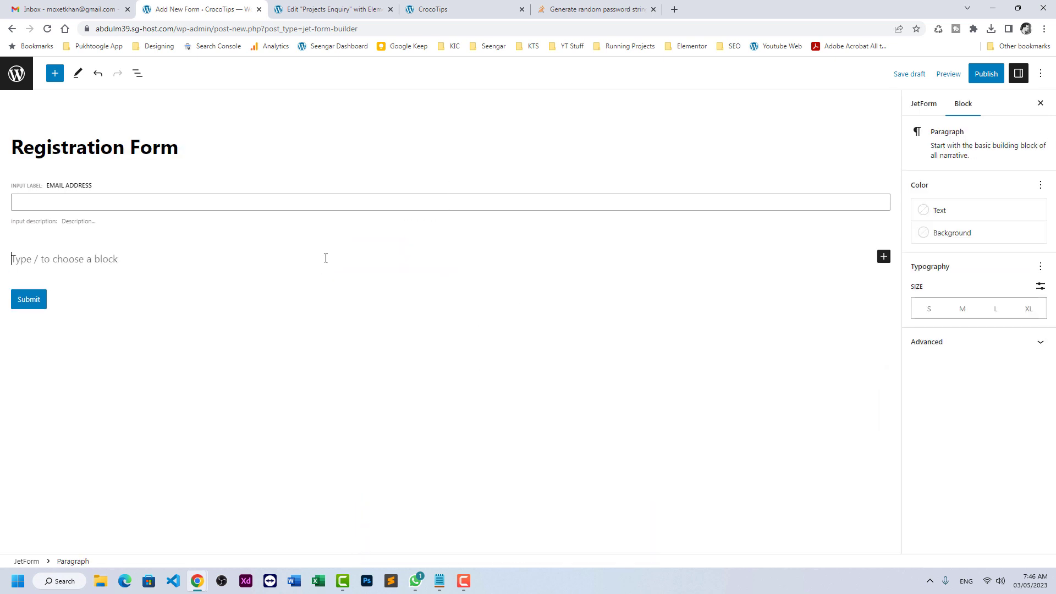
{"action": "type", "text": "/hidden"}
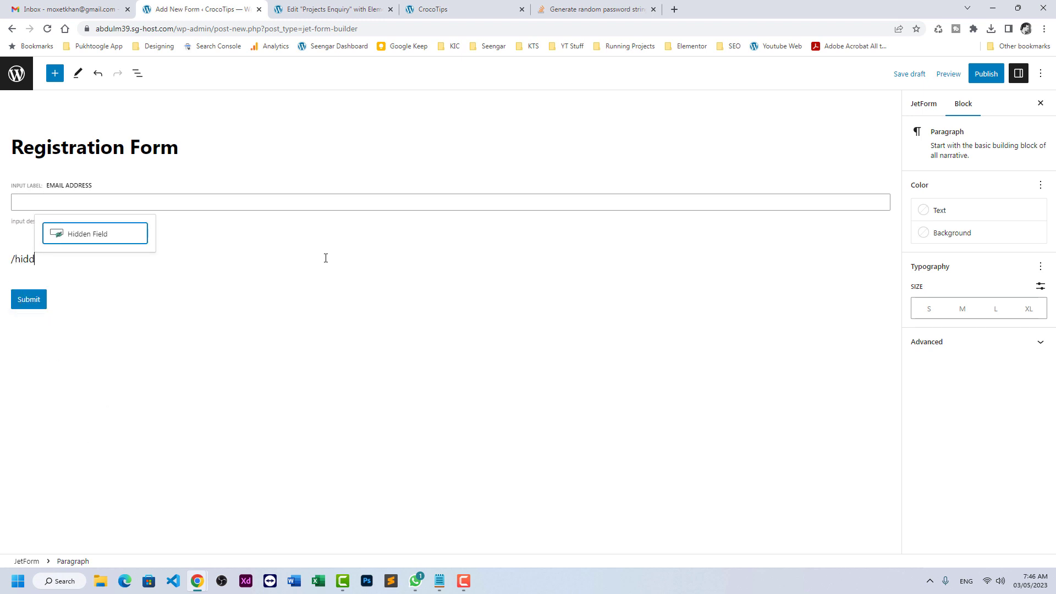
{"action": "key", "text": "Return"}
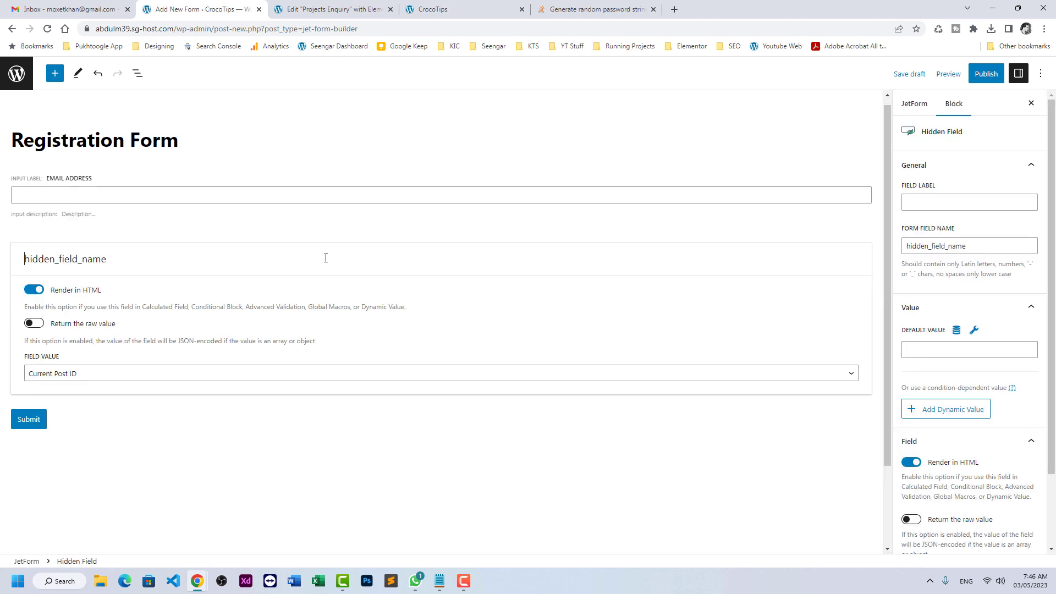
{"action": "type", "text": "Password"}
{"action": "key", "text": "shift+End"}
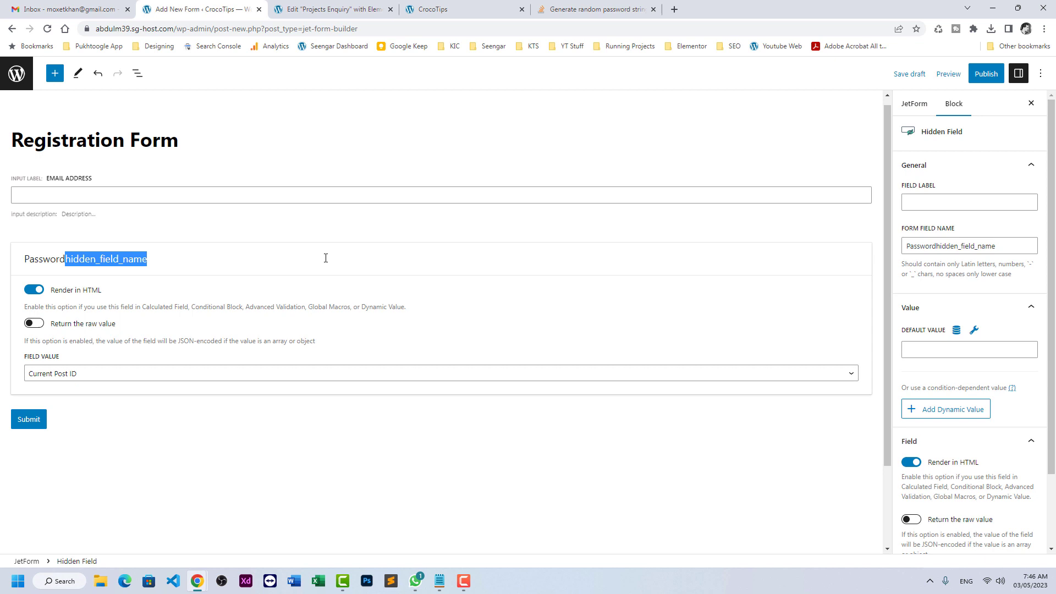
{"action": "key", "text": "Delete"}
{"action": "key", "text": "ctrl+grave"}
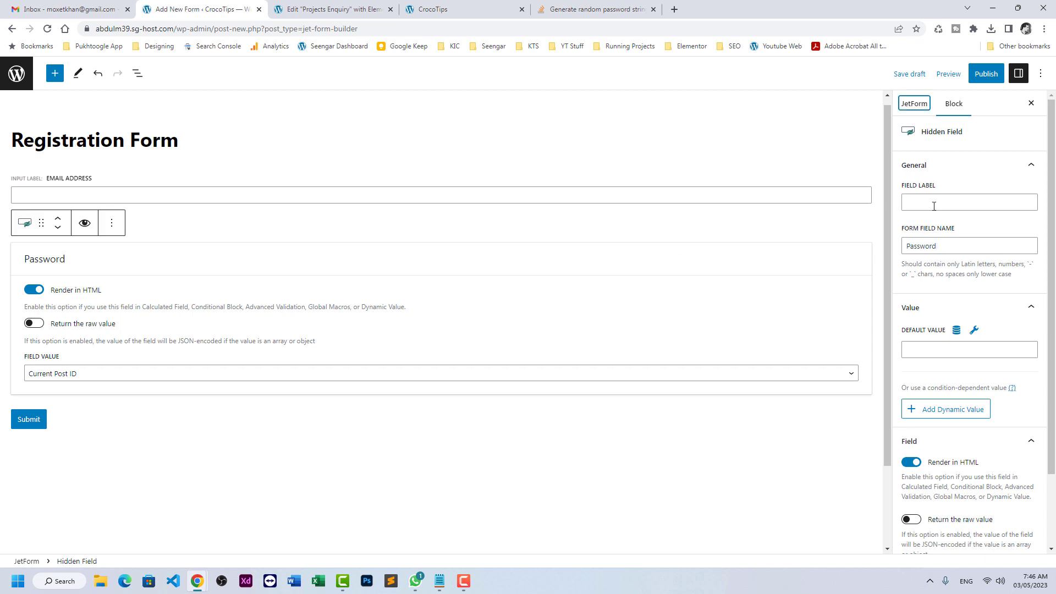
{"action": "left_click", "coordinate": [934, 206]}
{"action": "type", "text": "Password"}
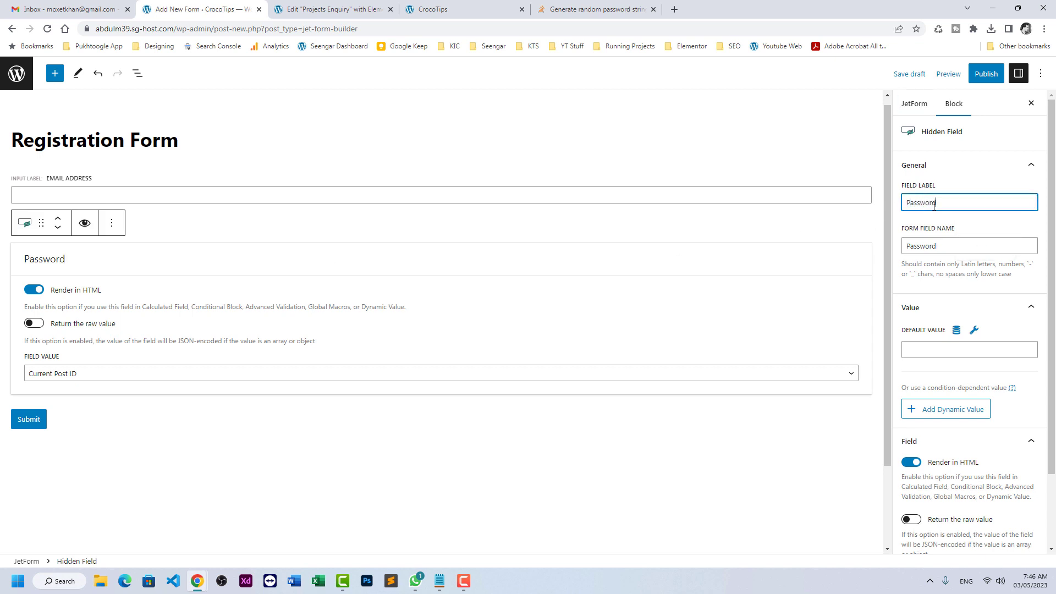
- Turn off Render in HTML, clear the preset value, and give it CSS class user_password
{"action": "left_click", "coordinate": [33, 291]}
{"action": "left_click", "coordinate": [92, 378]}
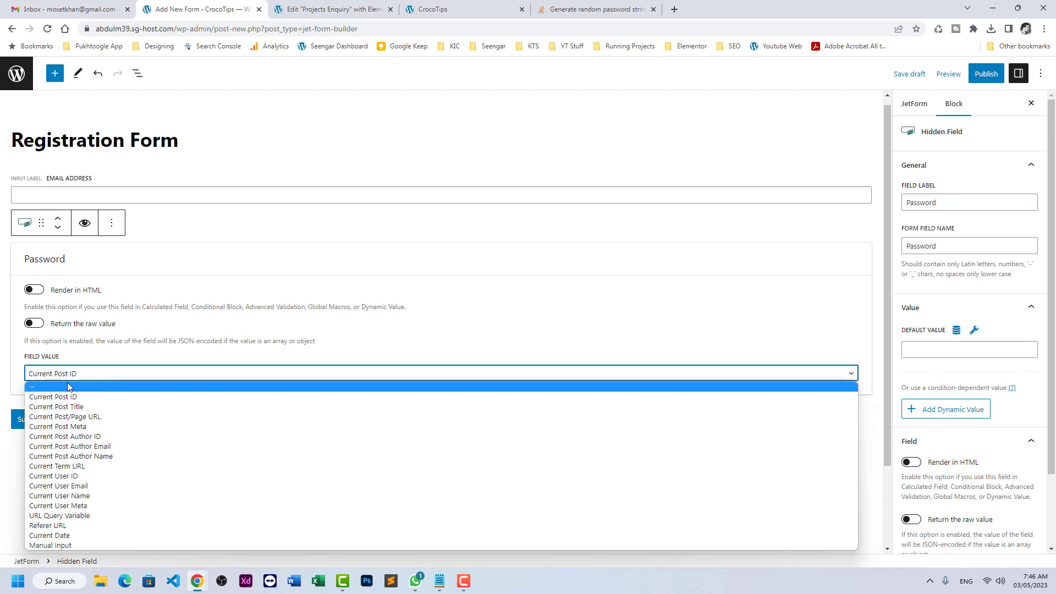
{"action": "left_click", "coordinate": [64, 388]}
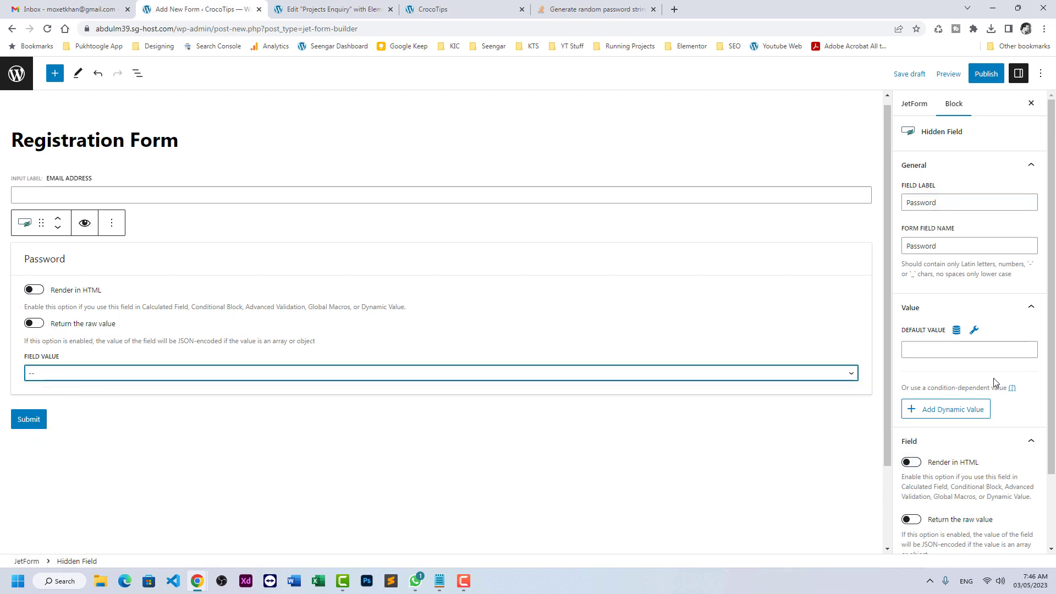
{"action": "scroll", "coordinate": [996, 385], "scroll_direction": "down", "scroll_amount": 2}
{"action": "left_click", "coordinate": [942, 542]}
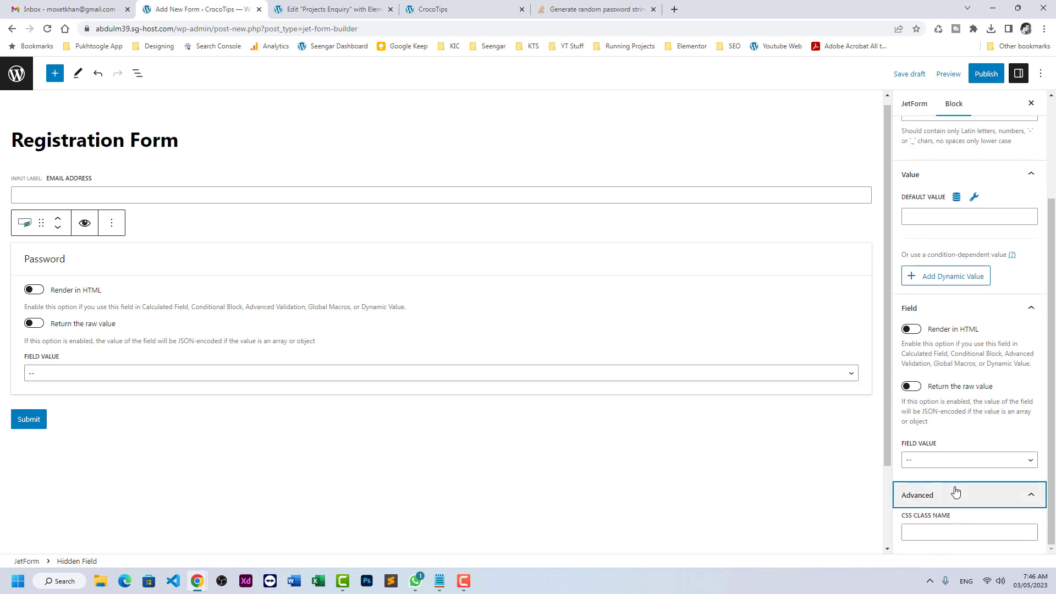
{"action": "left_click", "coordinate": [937, 538]}
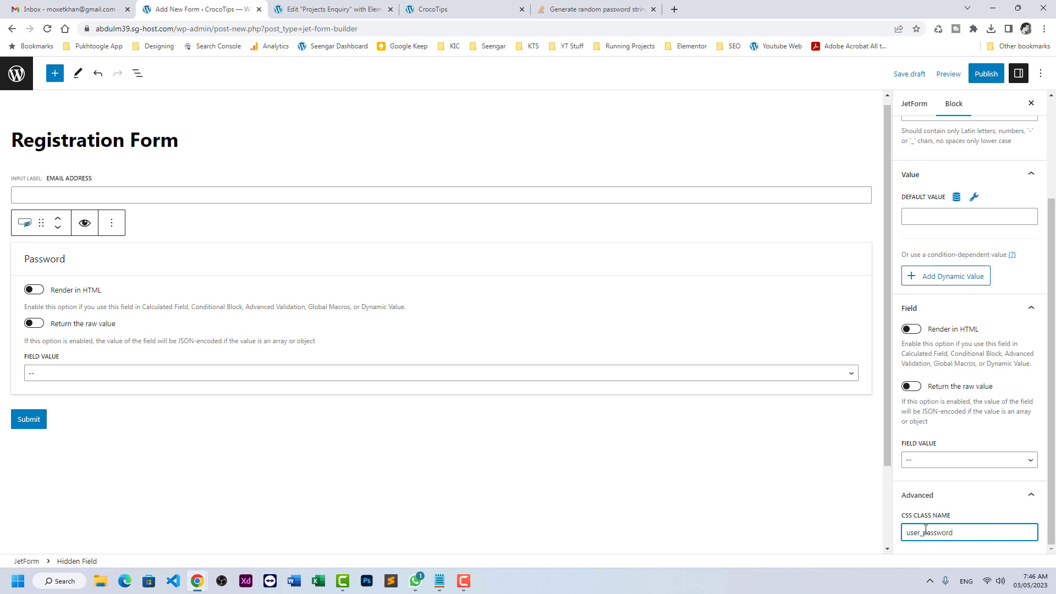
- Relabel the form's Submit button to 'Register Now'
{"action": "left_click", "coordinate": [79, 413]}
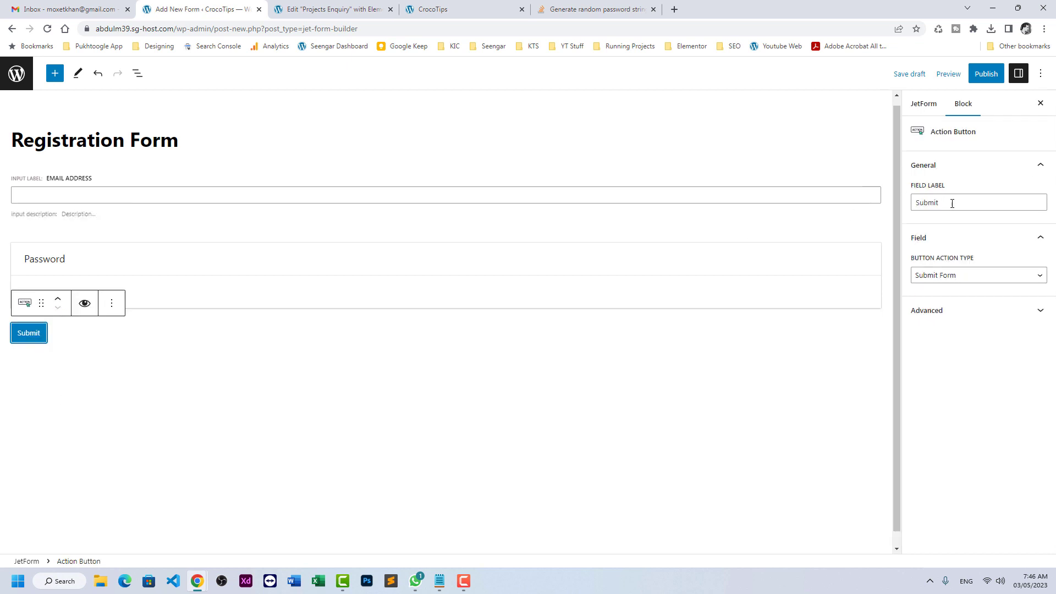
{"action": "left_click_drag", "start_coordinate": [952, 202], "coordinate": [829, 209]}
{"action": "type", "text": "Register "}
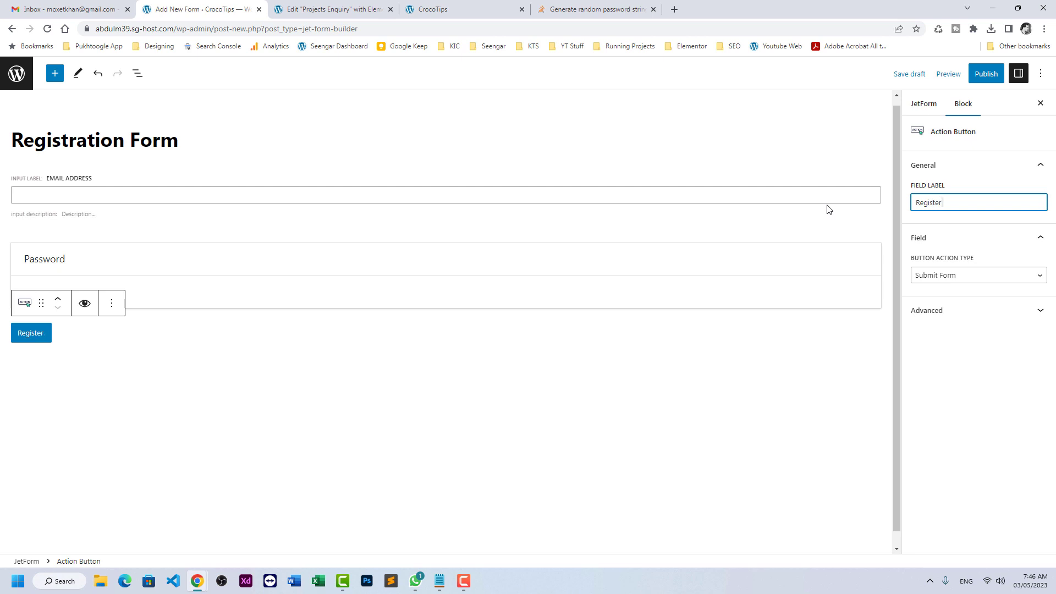
{"action": "type", "text": "Now"}
{"action": "left_click", "coordinate": [925, 106]}
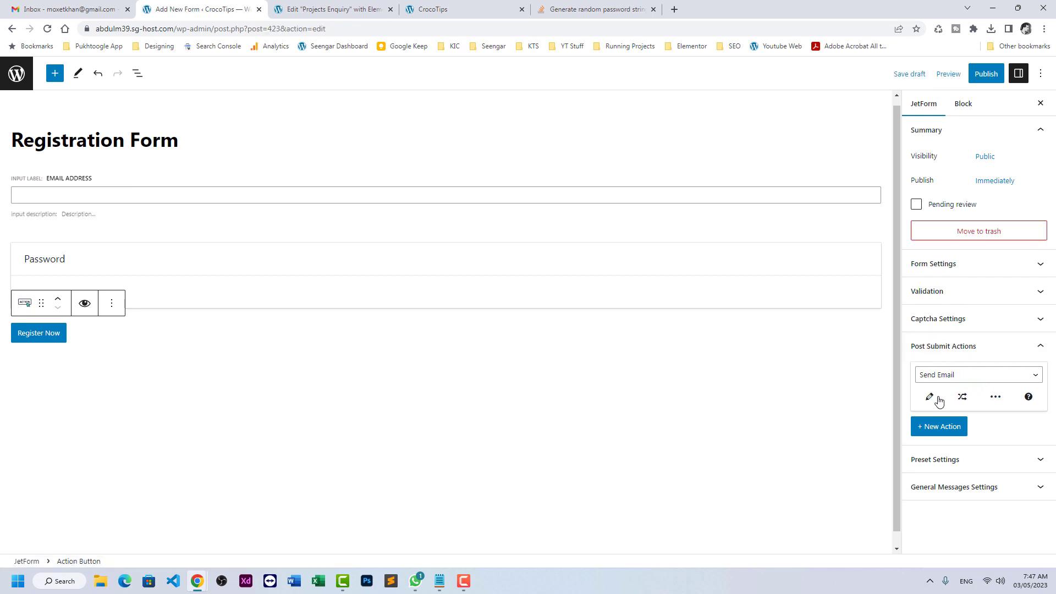
- Send the Send Email action to the address from the Email Address field
{"action": "left_click", "coordinate": [930, 398]}
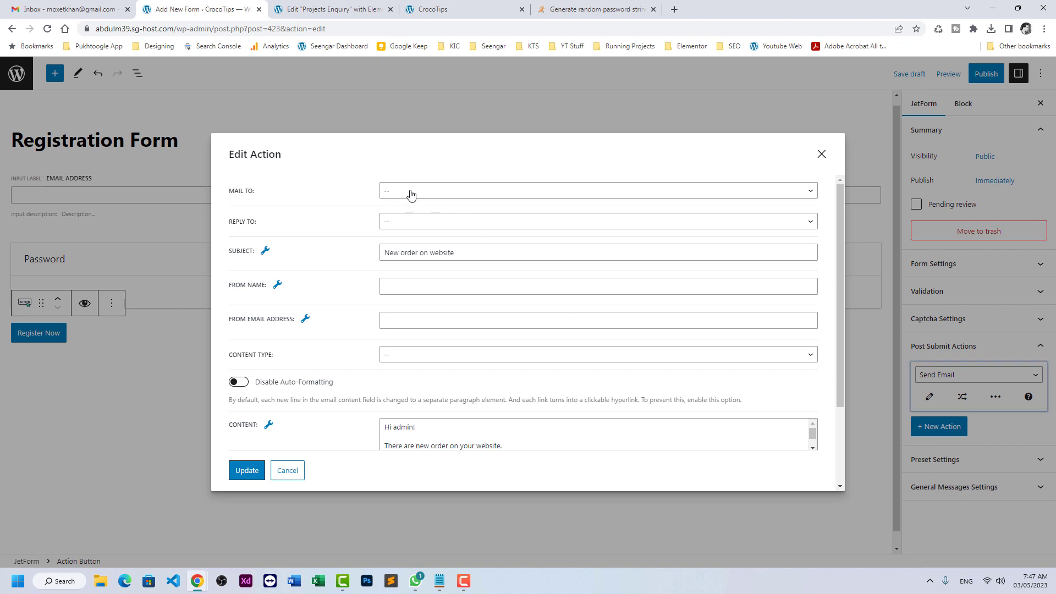
{"action": "left_click", "coordinate": [411, 193]}
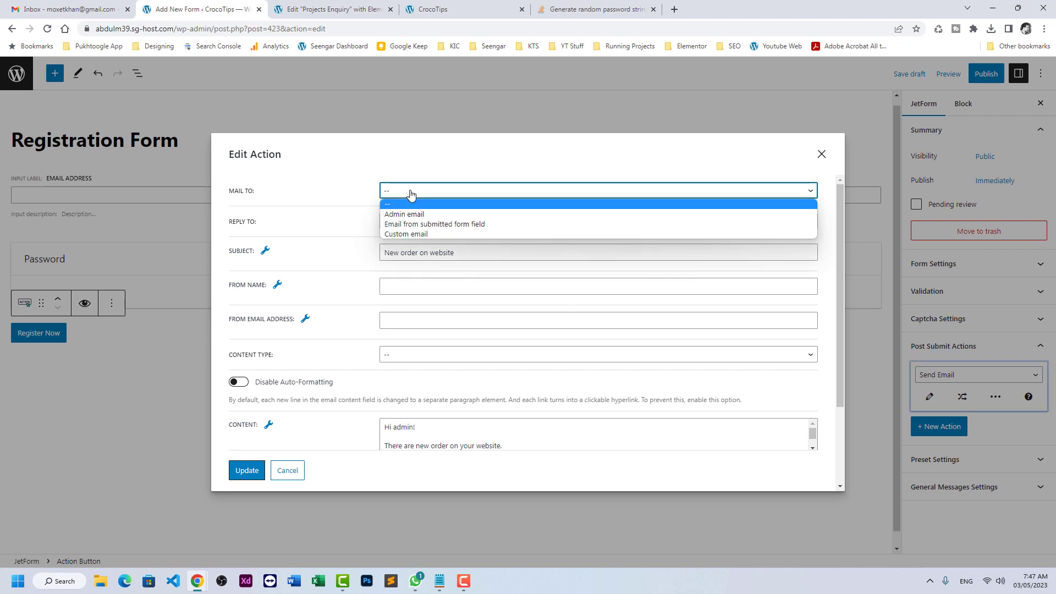
{"action": "left_click", "coordinate": [405, 225]}
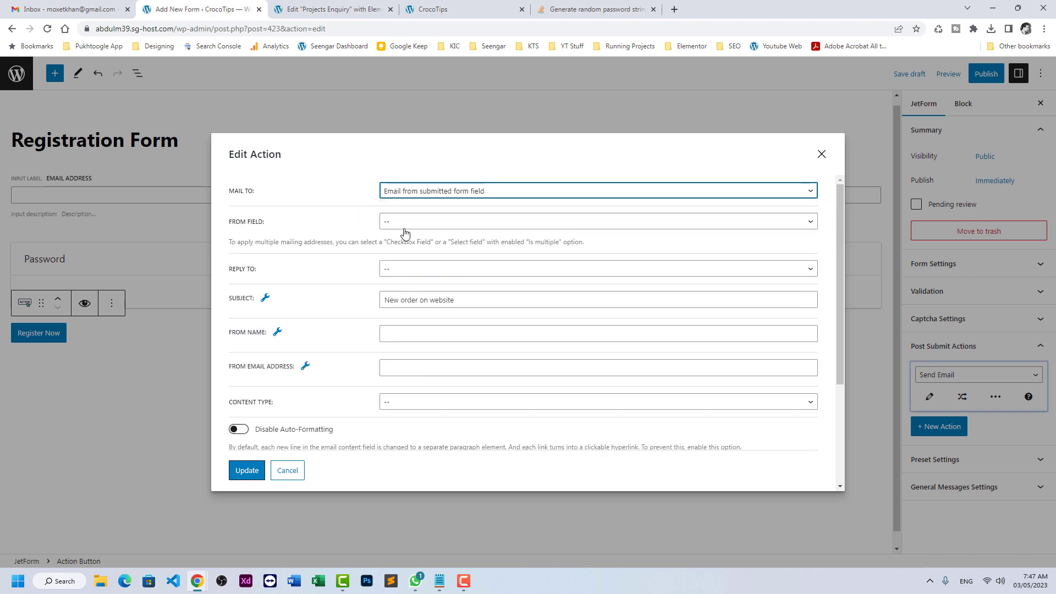
{"action": "left_click", "coordinate": [406, 227]}
{"action": "left_click", "coordinate": [406, 248]}
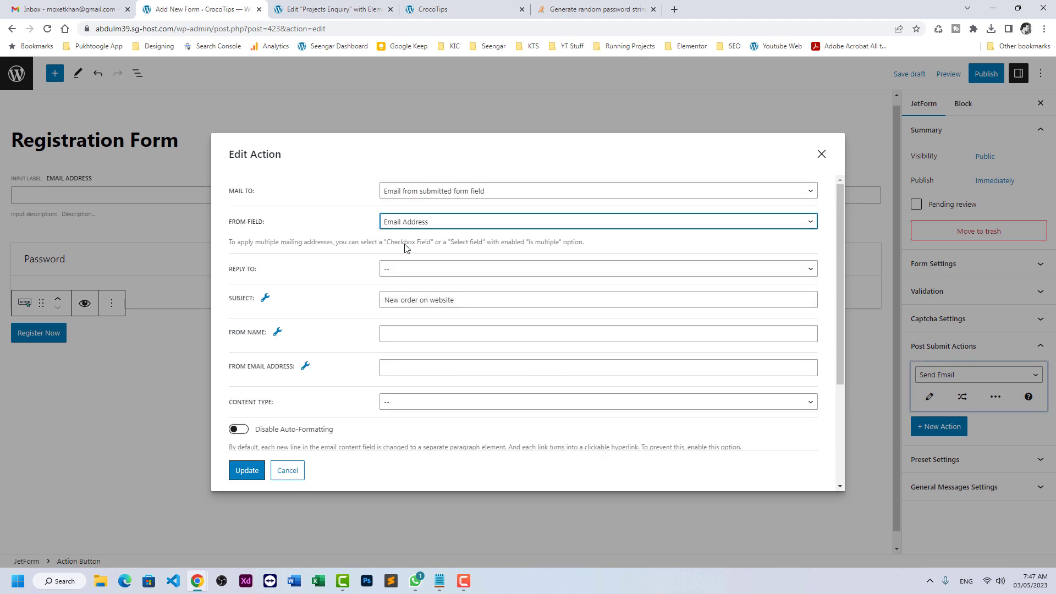
- Set subject 'Your Temporary Account Detail', sender name 'Our Website', and content type HTML
{"action": "triple_click", "coordinate": [401, 301]}
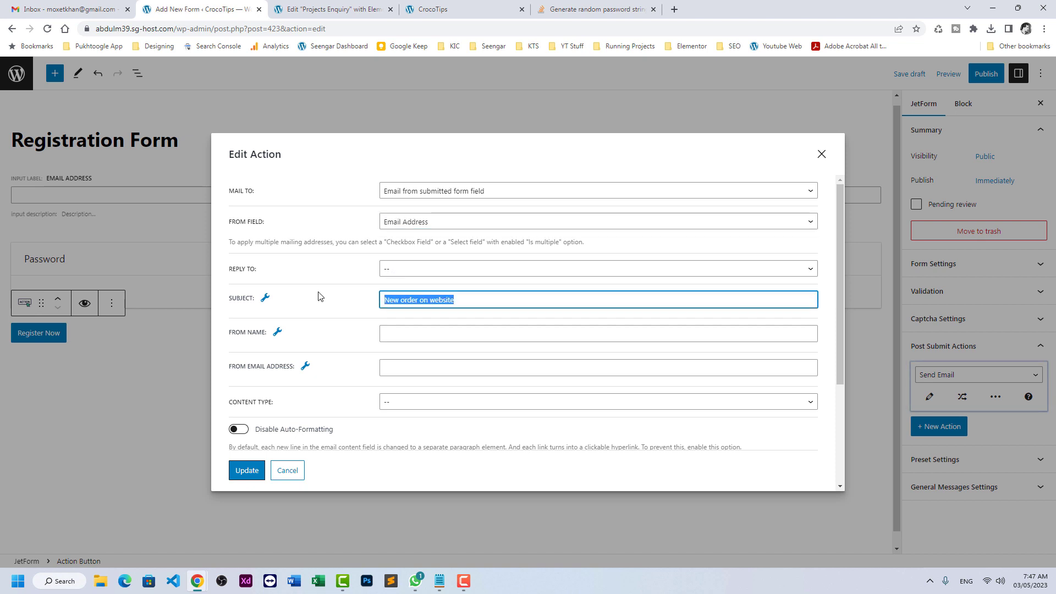
{"action": "type", "text": "Your Tempo"}
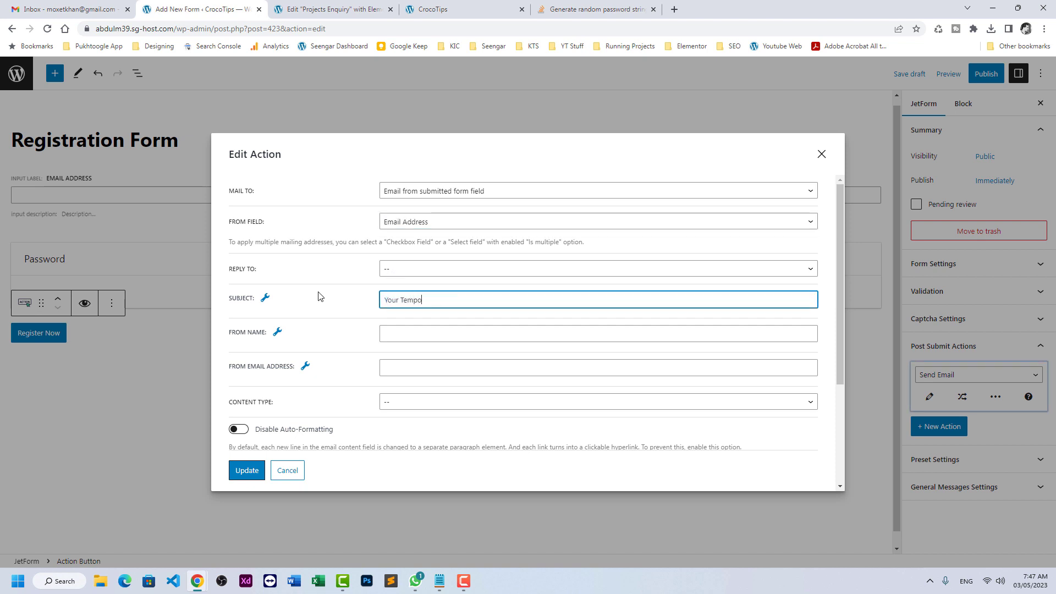
{"action": "type", "text": "rary Account Detail"}
{"action": "scroll", "coordinate": [427, 219], "scroll_direction": "down", "scroll_amount": 3}
{"action": "left_click", "coordinate": [415, 188]}
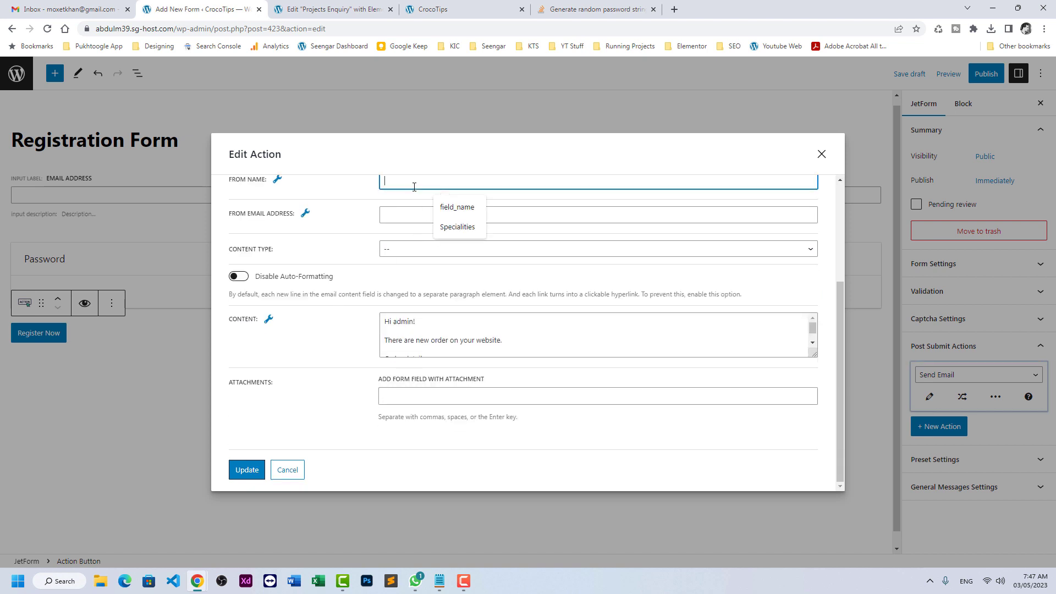
{"action": "type", "text": "Our Website"}
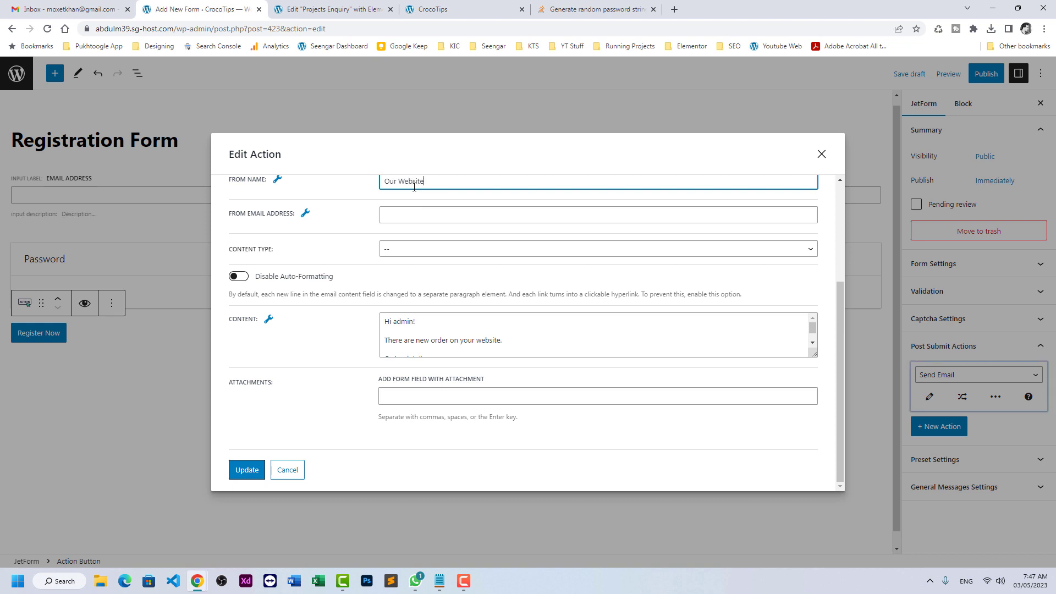
{"action": "left_click", "coordinate": [402, 252]}
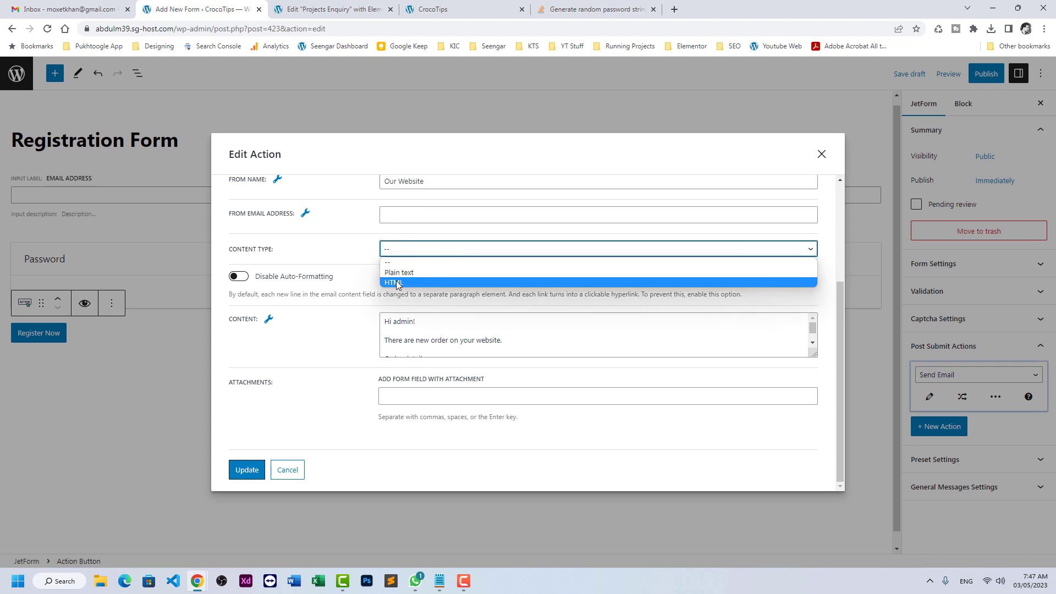
{"action": "left_click", "coordinate": [402, 280]}
- Replace the email body with a 'Hello,' greeting plus Username and Password lines
{"action": "left_click_drag", "start_coordinate": [815, 354], "coordinate": [822, 479]}
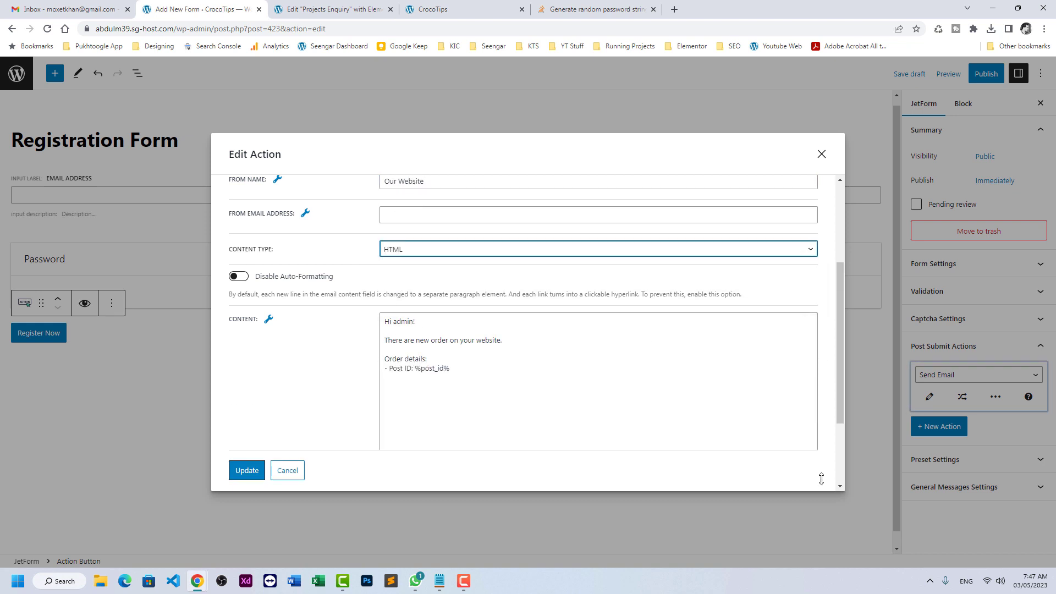
{"action": "left_click_drag", "start_coordinate": [466, 366], "coordinate": [319, 283]}
{"action": "type", "text": "Hell"}
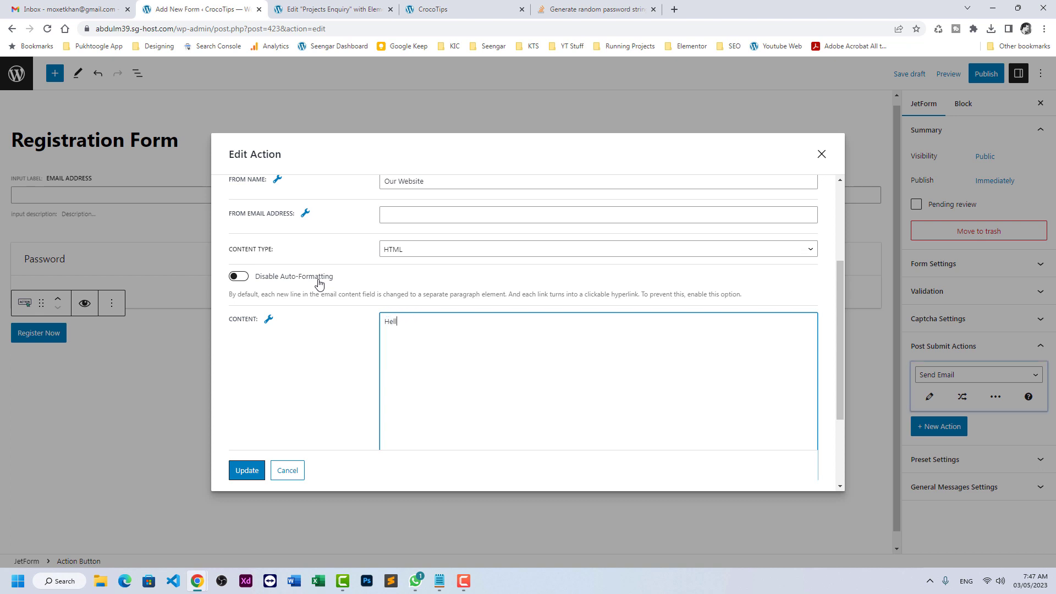
{"action": "type", "text": "o,"}
{"action": "key", "text": "Return"}
{"action": "type", "text": "Your tempr"}
{"action": "key", "text": "BackSpace"}
{"action": "key", "text": "BackSpace"}
{"action": "type", "text": "erory credentials are following :"}
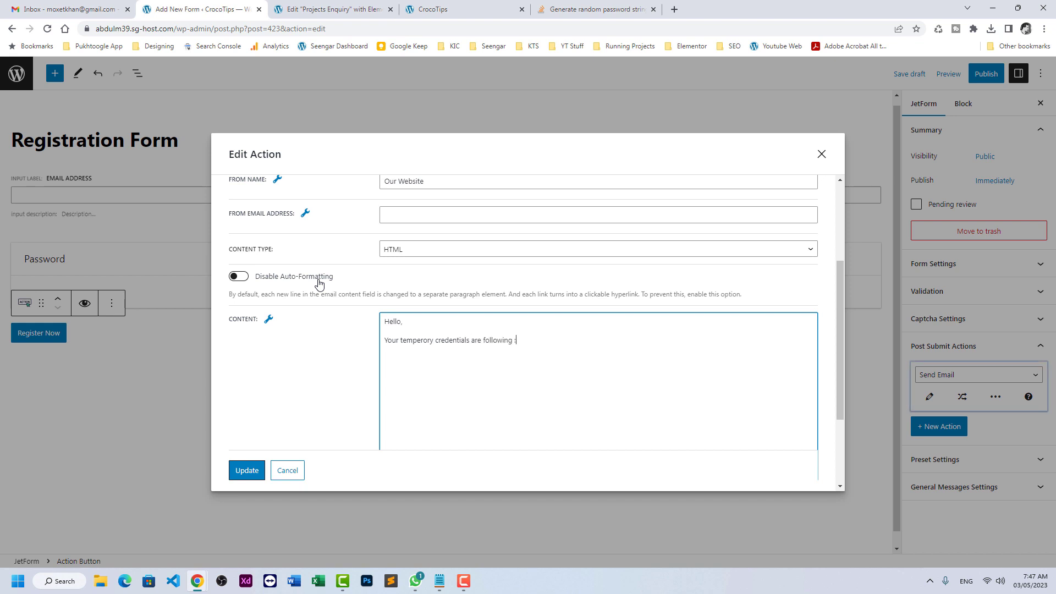
{"action": "type", "text": "Usn"}
{"action": "type", "text": "rnam"}
{"action": "type", "text": "e :"}
{"action": "key", "text": "Return"}
{"action": "type", "text": "Password :"}
- Insert the %email_address% and %Password% macros, add 'Thank you', and save the action
{"action": "left_click", "coordinate": [268, 320]}
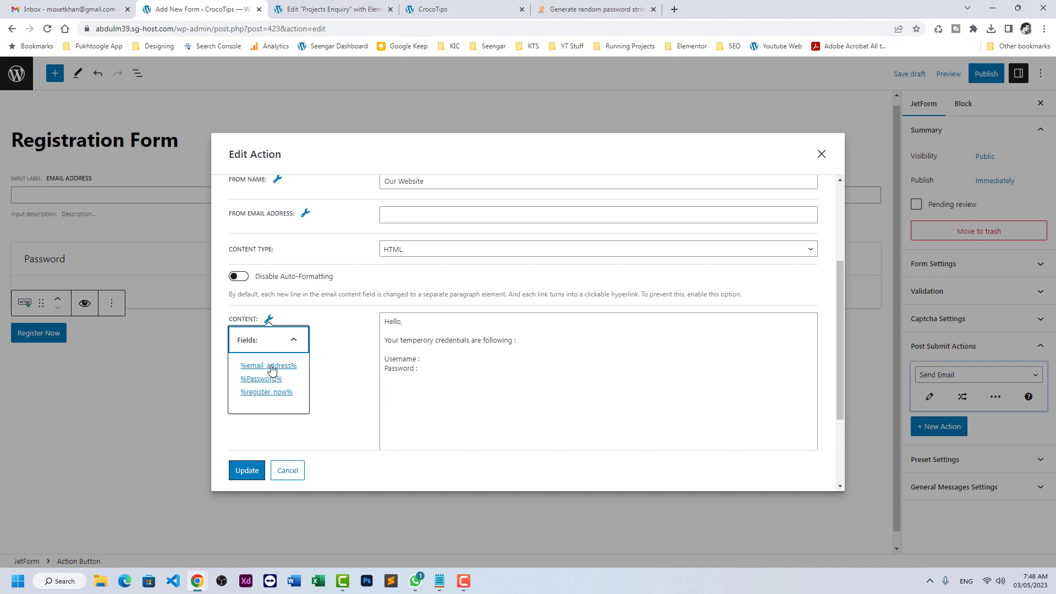
{"action": "left_click", "coordinate": [271, 368]}
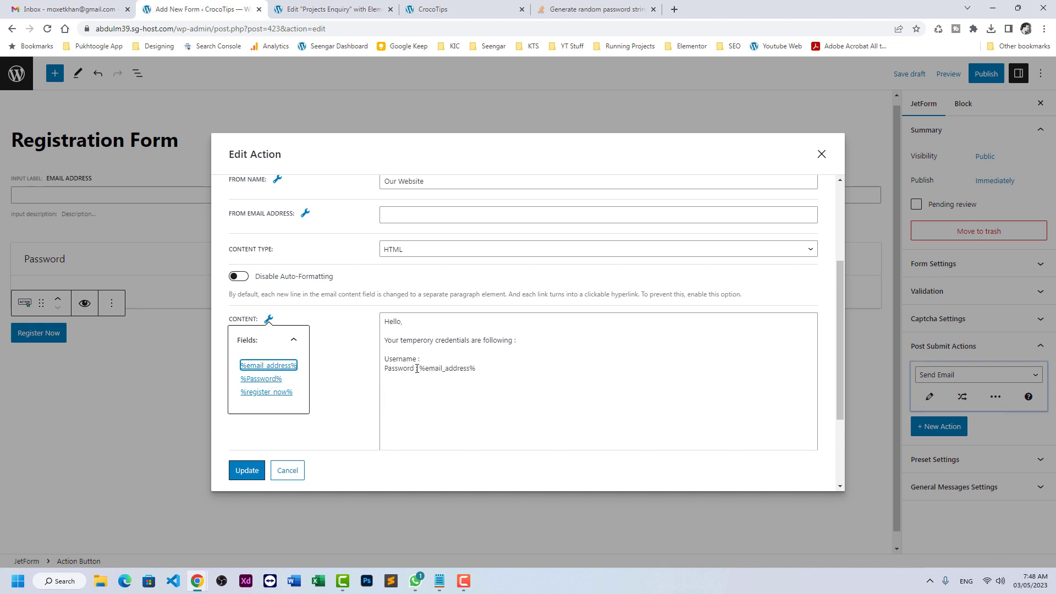
{"action": "left_click_drag", "start_coordinate": [419, 367], "coordinate": [478, 367]}
{"action": "key", "text": "ctrl+c"}
{"action": "key", "text": "BackSpace"}
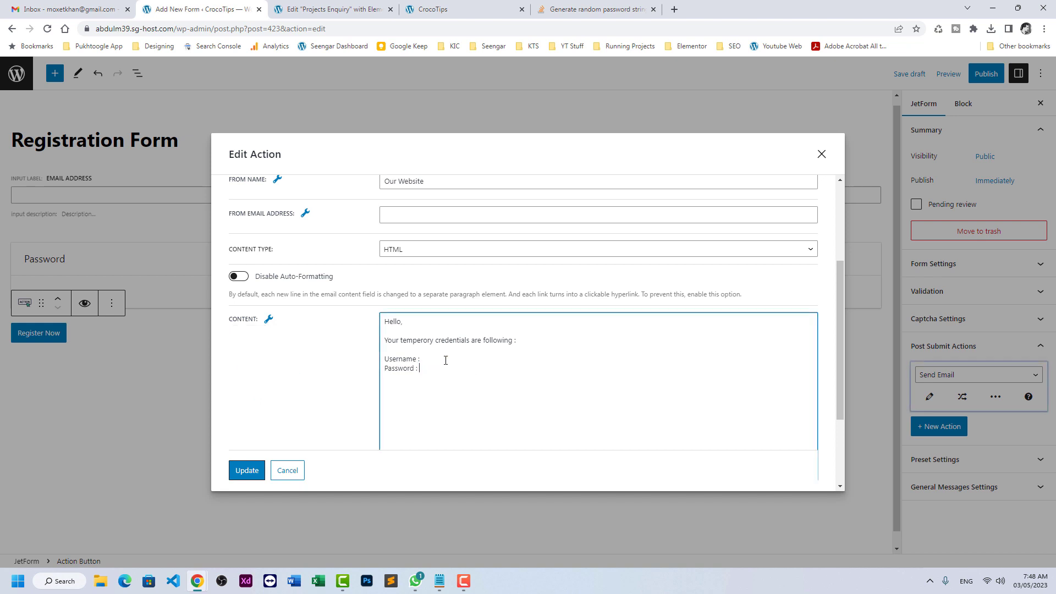
{"action": "key", "text": "ctrl+v"}
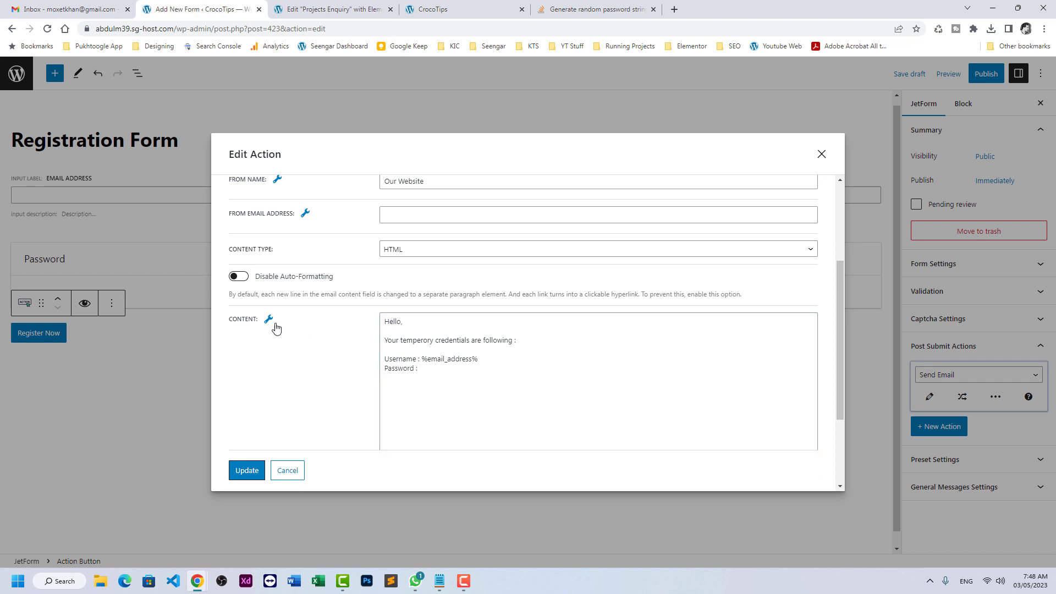
{"action": "left_click", "coordinate": [269, 319]}
{"action": "left_click", "coordinate": [262, 379]}
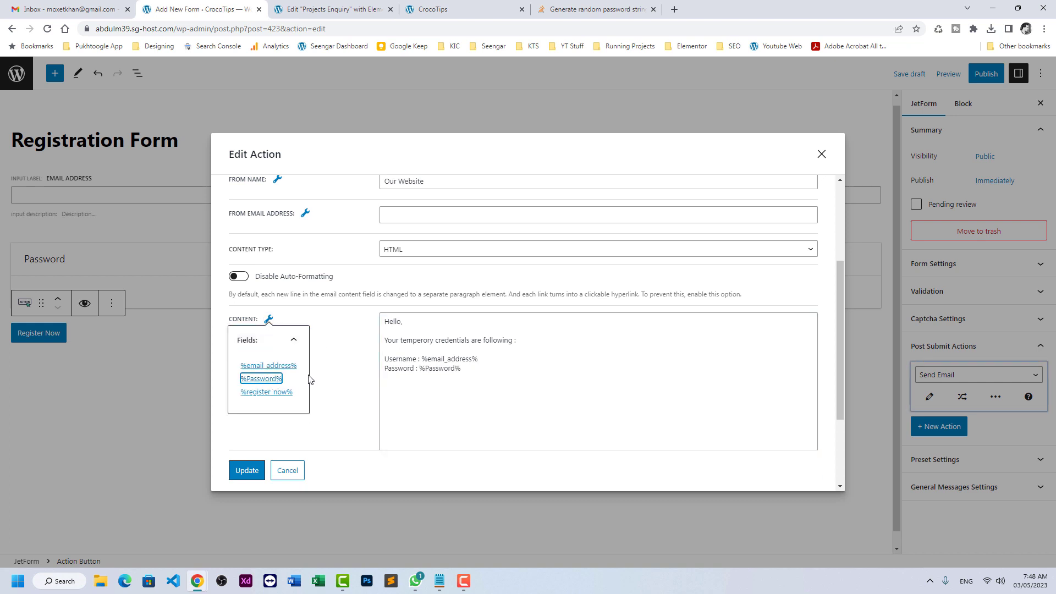
{"action": "left_click", "coordinate": [467, 406]}
{"action": "key", "text": "Return"}
{"action": "key", "text": "Return"}
{"action": "type", "text": "T"}
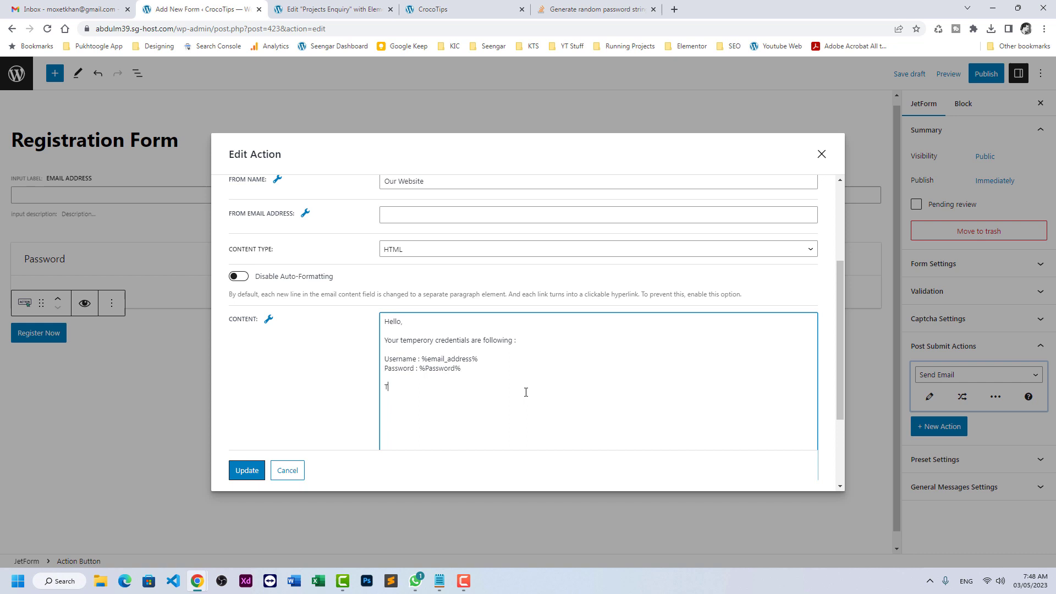
{"action": "type", "text": "hank you"}
{"action": "left_click", "coordinate": [247, 471]}
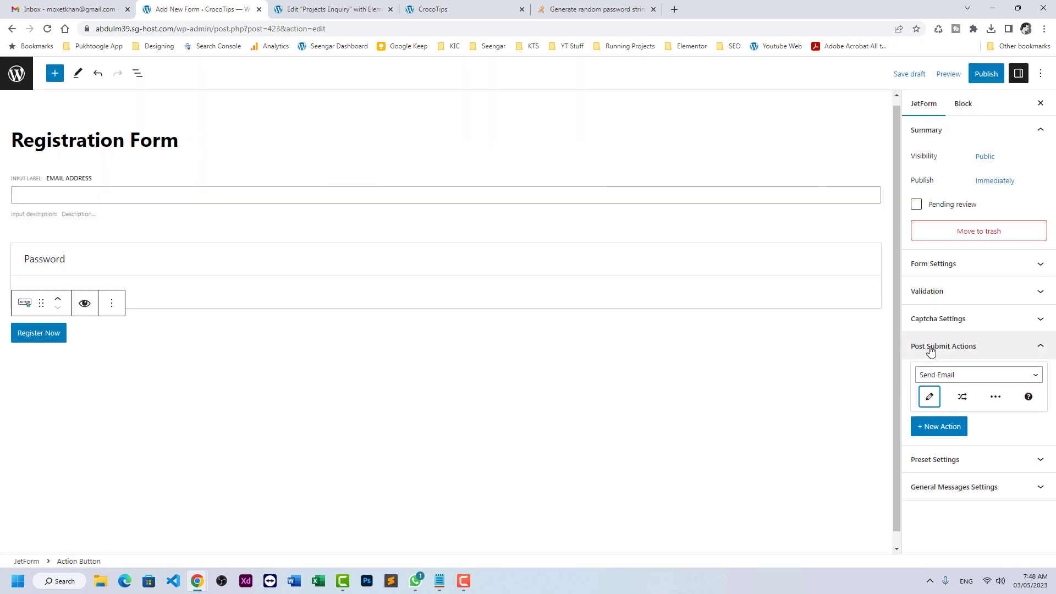
- Add a second post-submit action of type Register User and open its settings
{"action": "left_click", "coordinate": [934, 427]}
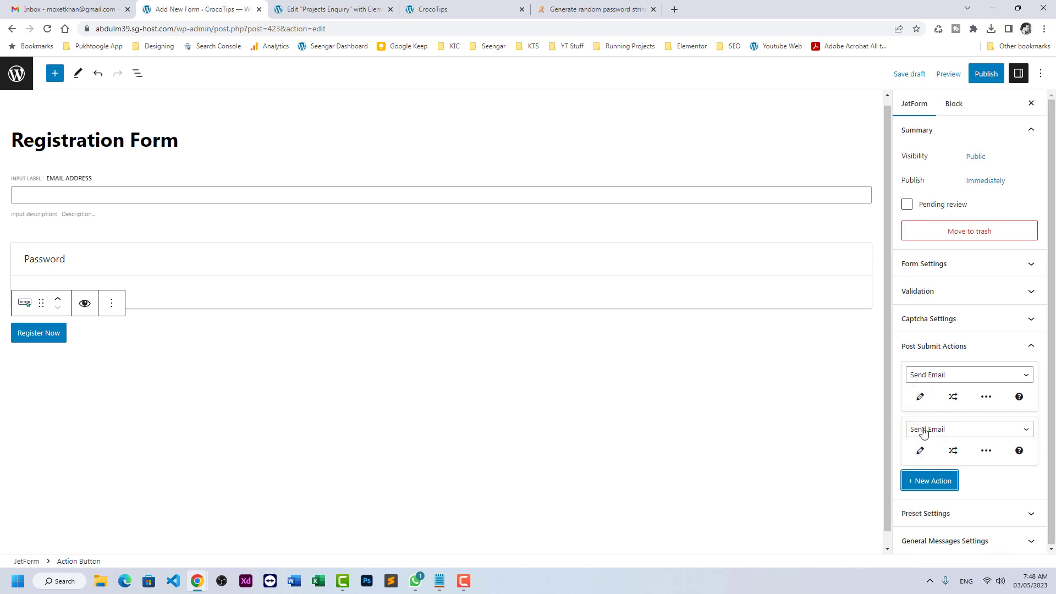
{"action": "left_click", "coordinate": [923, 430]}
{"action": "left_click", "coordinate": [926, 443]}
{"action": "left_click", "coordinate": [920, 451]}
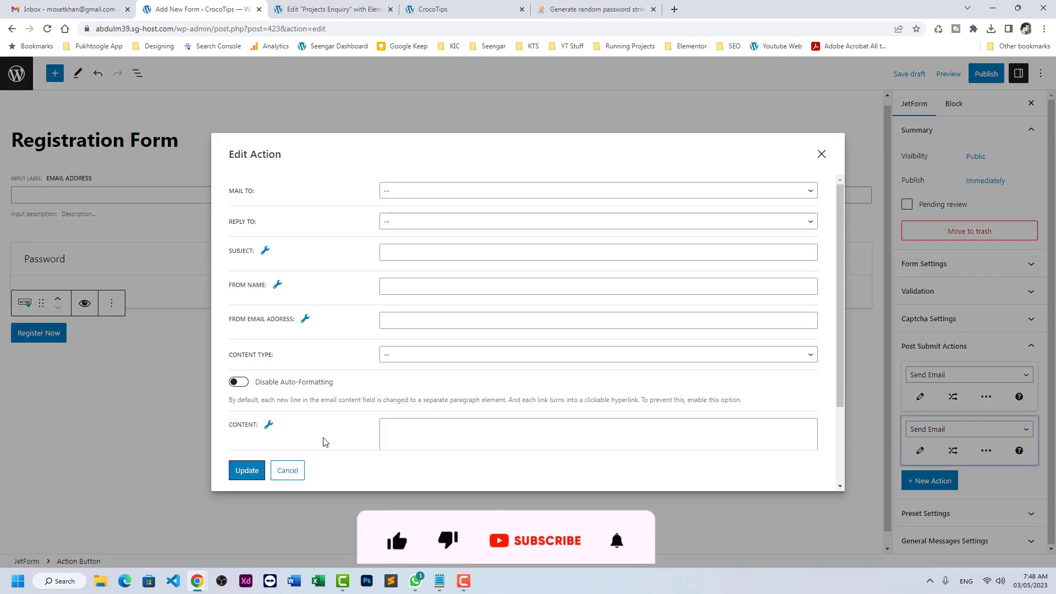
{"action": "left_click", "coordinate": [289, 470]}
{"action": "left_click", "coordinate": [969, 430]}
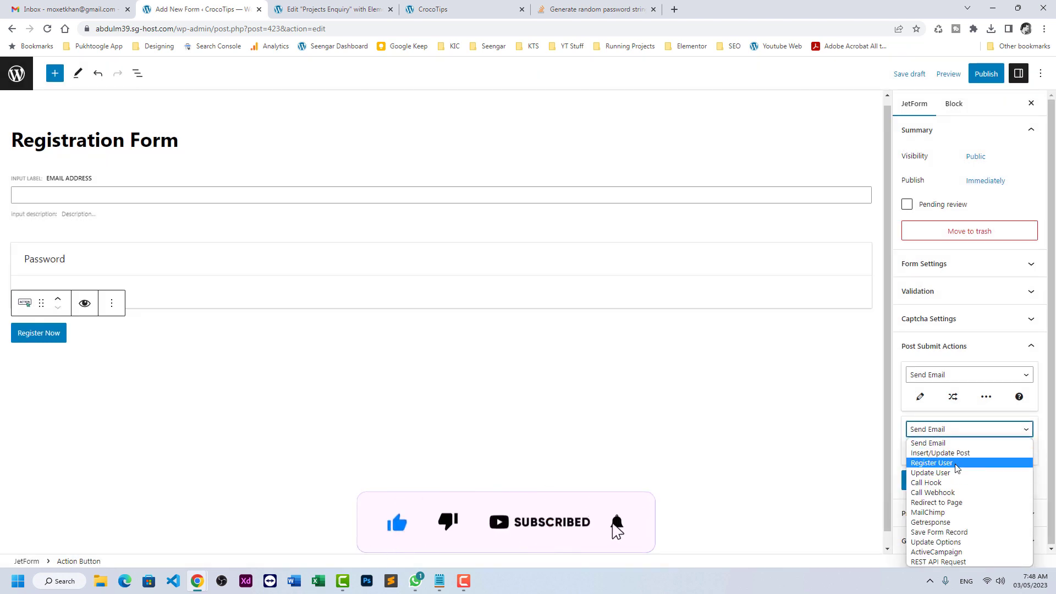
{"action": "left_click", "coordinate": [942, 463]}
{"action": "left_click", "coordinate": [921, 451]}
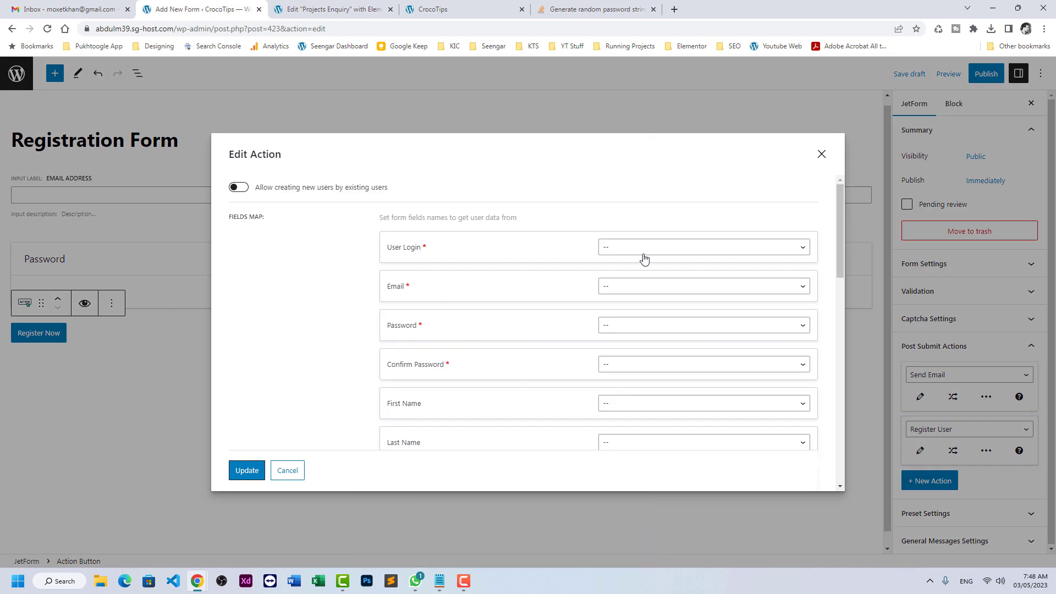
- Map login and email to Email Address, both passwords to Password, role Subscriber, and save
{"action": "left_click", "coordinate": [649, 248]}
{"action": "left_click", "coordinate": [630, 272]}
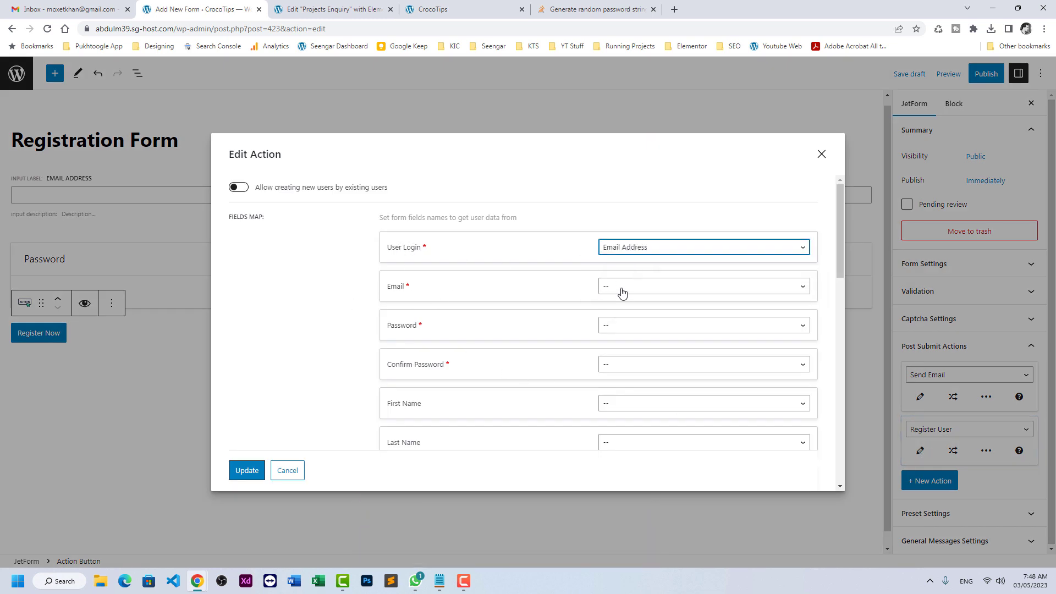
{"action": "left_click", "coordinate": [622, 290]}
{"action": "left_click", "coordinate": [620, 311]}
{"action": "left_click", "coordinate": [615, 324]}
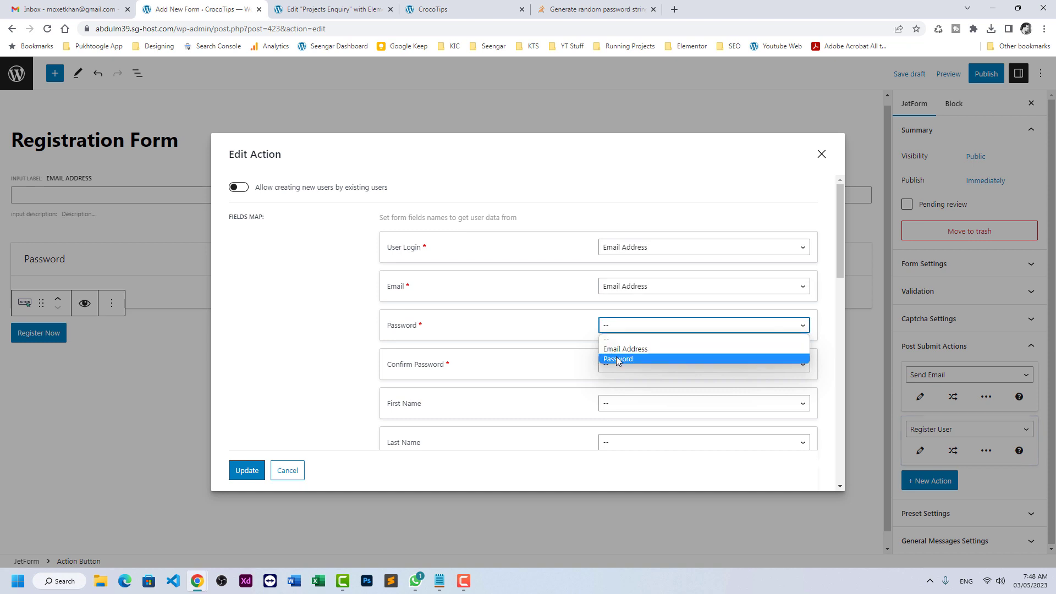
{"action": "left_click", "coordinate": [618, 359]}
{"action": "left_click", "coordinate": [617, 366]}
{"action": "left_click", "coordinate": [617, 398]}
{"action": "scroll", "coordinate": [515, 366], "scroll_direction": "down", "scroll_amount": 4}
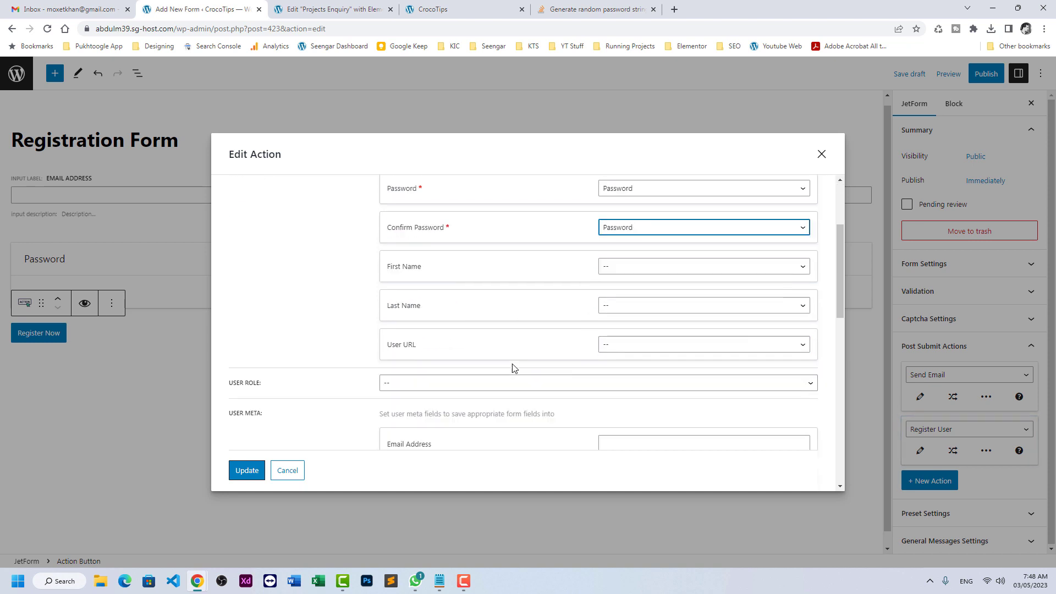
{"action": "left_click", "coordinate": [439, 302]}
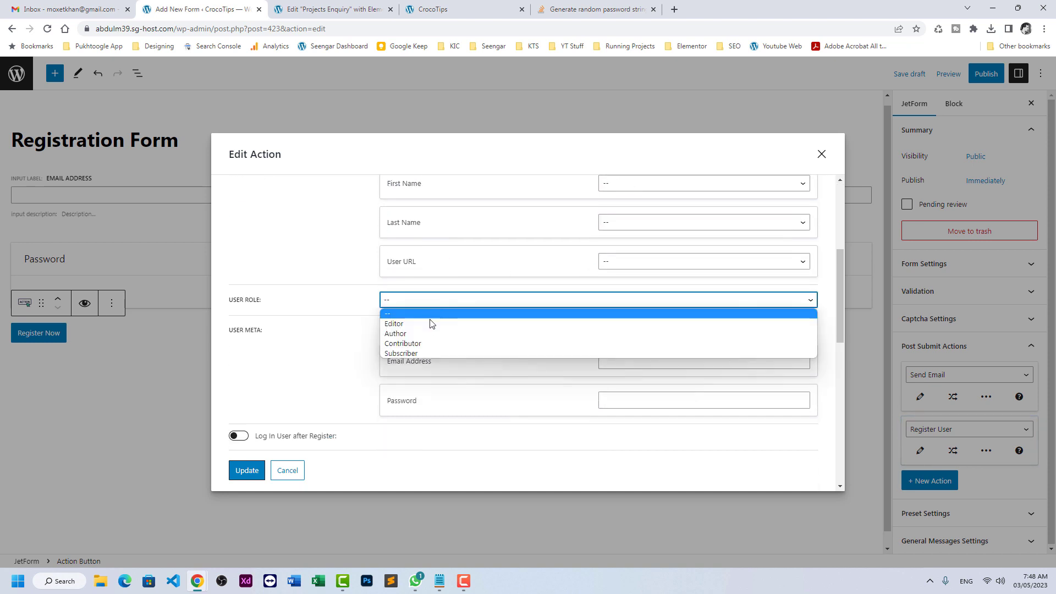
{"action": "left_click", "coordinate": [427, 351]}
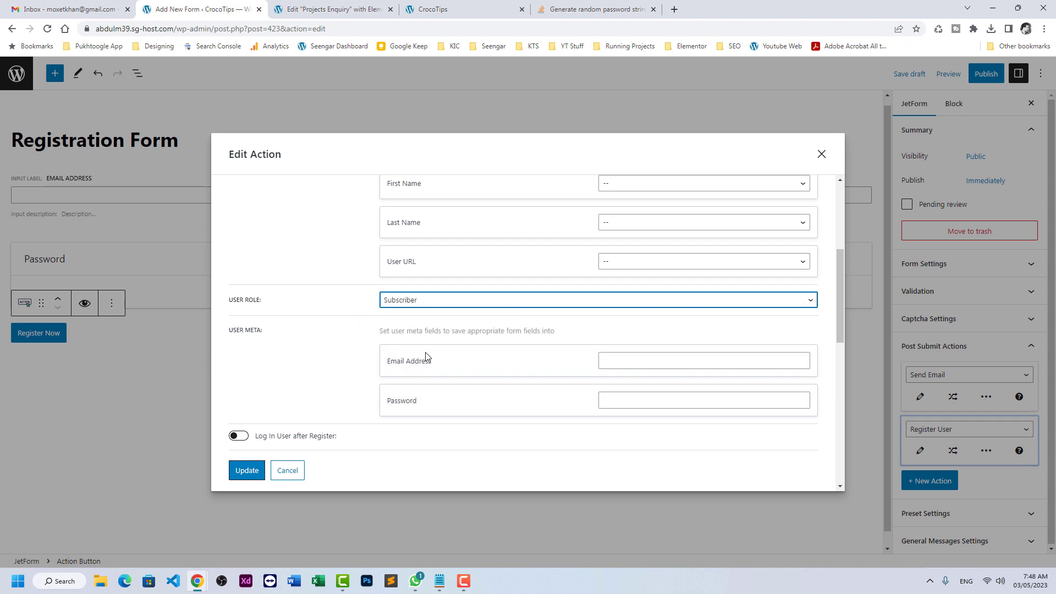
{"action": "left_click", "coordinate": [247, 471]}
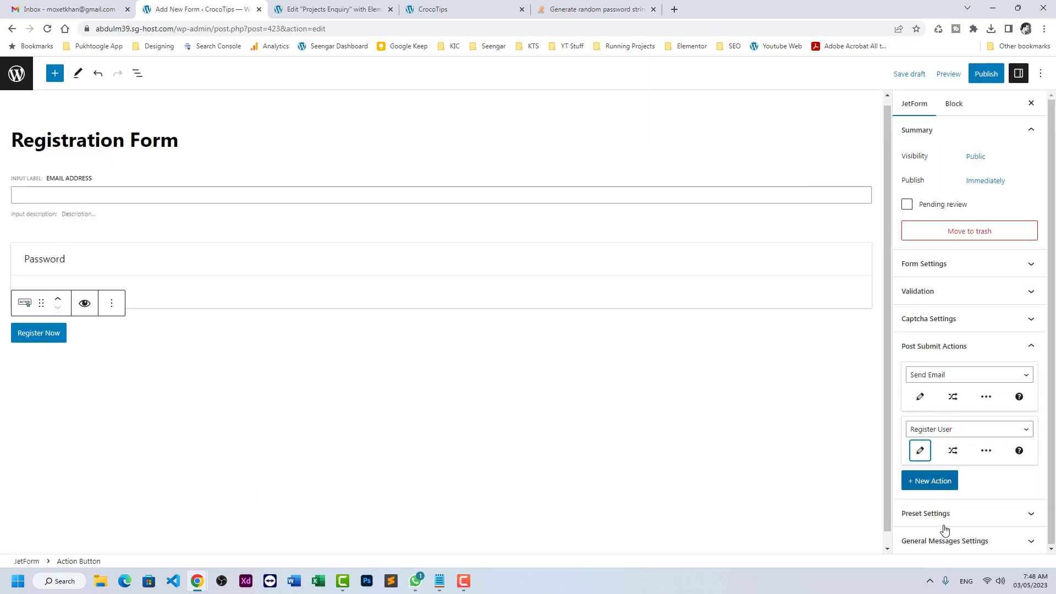
- Change the success message to 'You are registered, please check email for credentials' and publish
{"action": "left_click", "coordinate": [943, 550]}
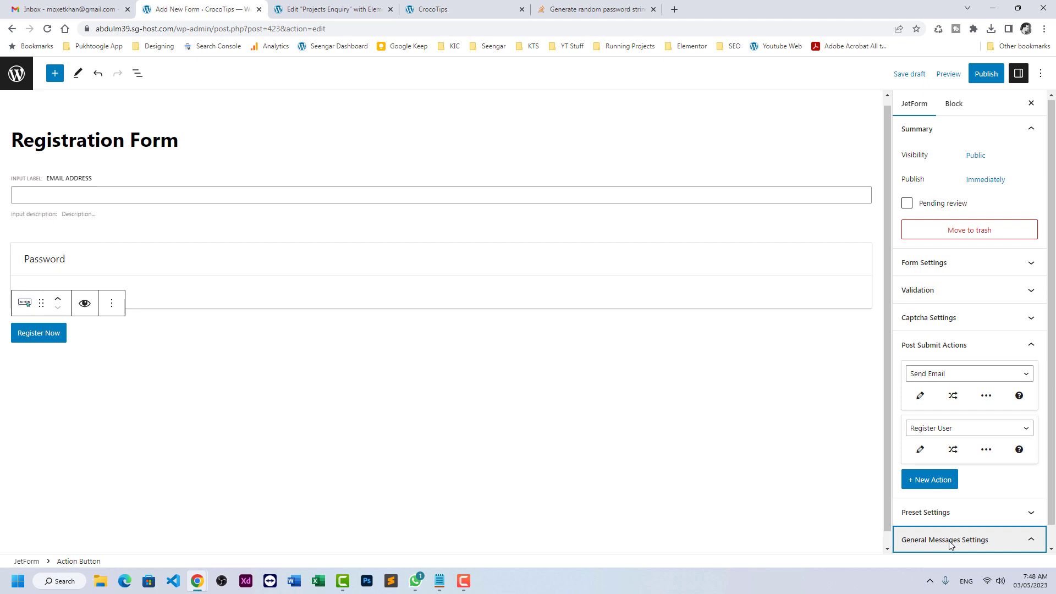
{"action": "left_click_drag", "start_coordinate": [1011, 336], "coordinate": [802, 334]}
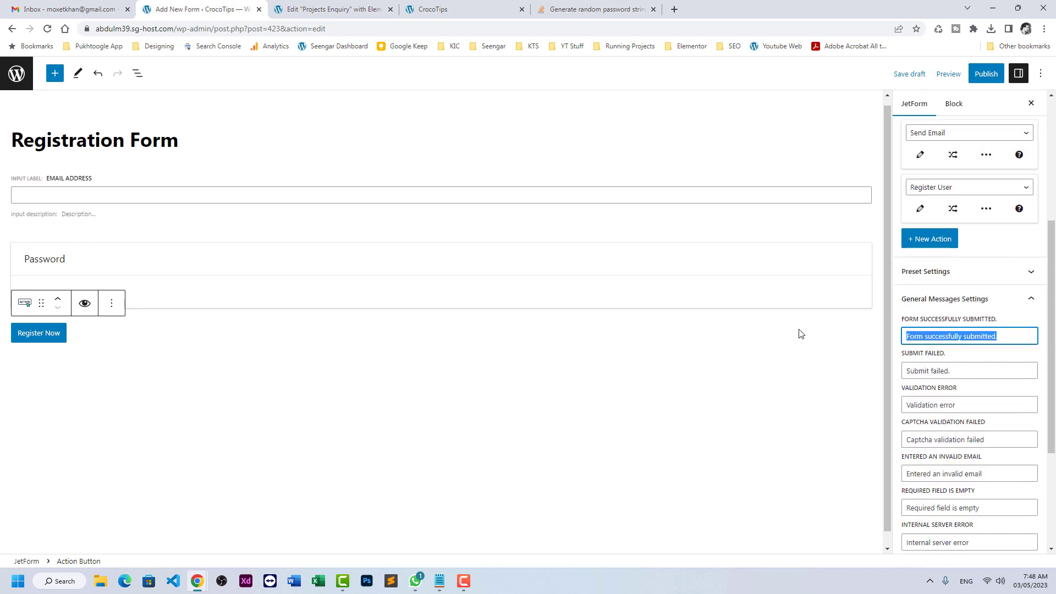
{"action": "type", "text": "YOu"}
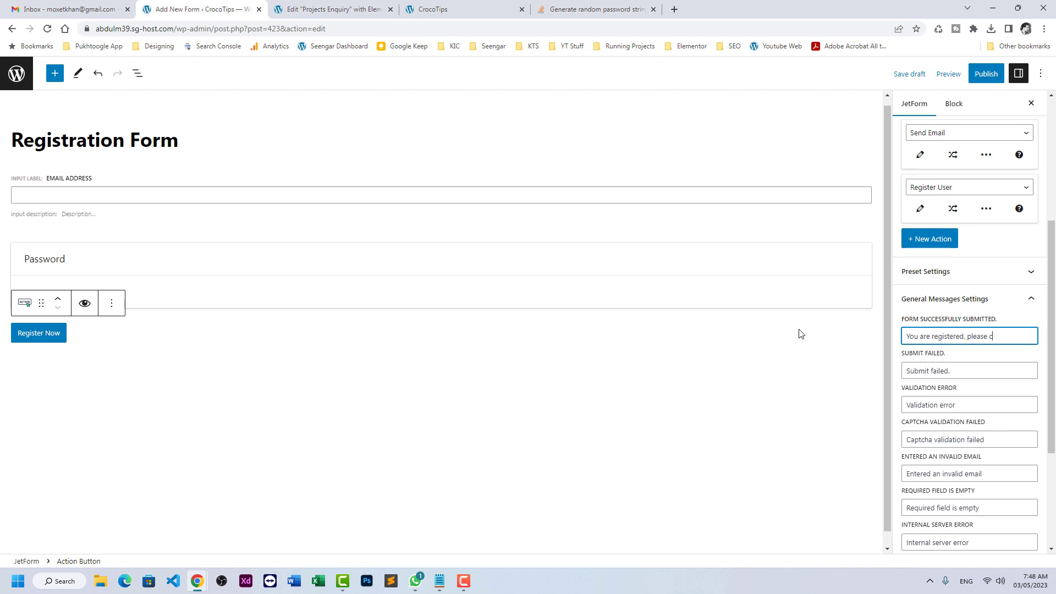
{"action": "type", "text": "or credentials"}
{"action": "left_click", "coordinate": [985, 74]}
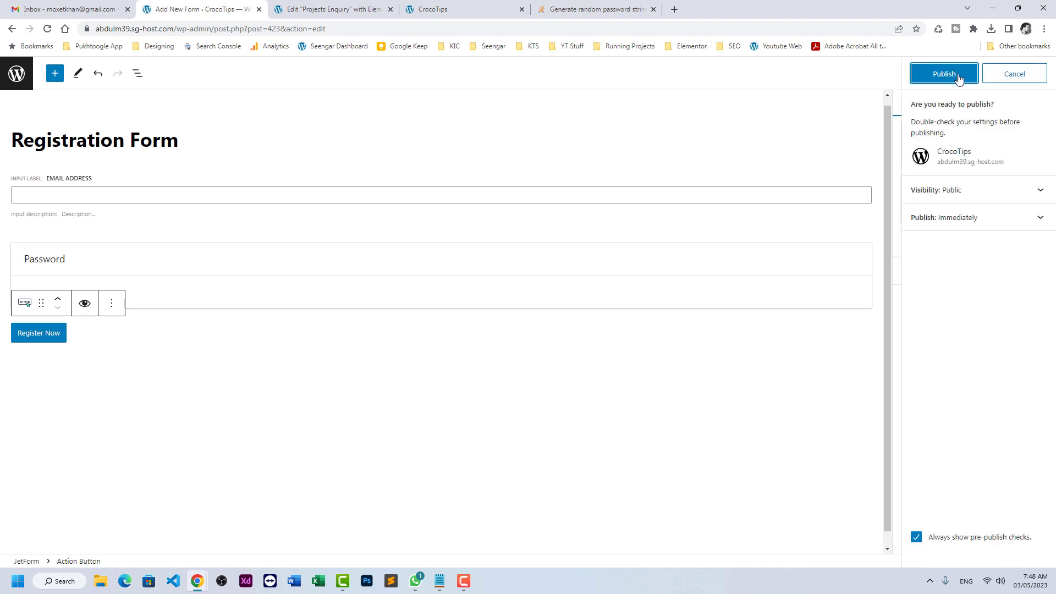
{"action": "left_click", "coordinate": [944, 75]}
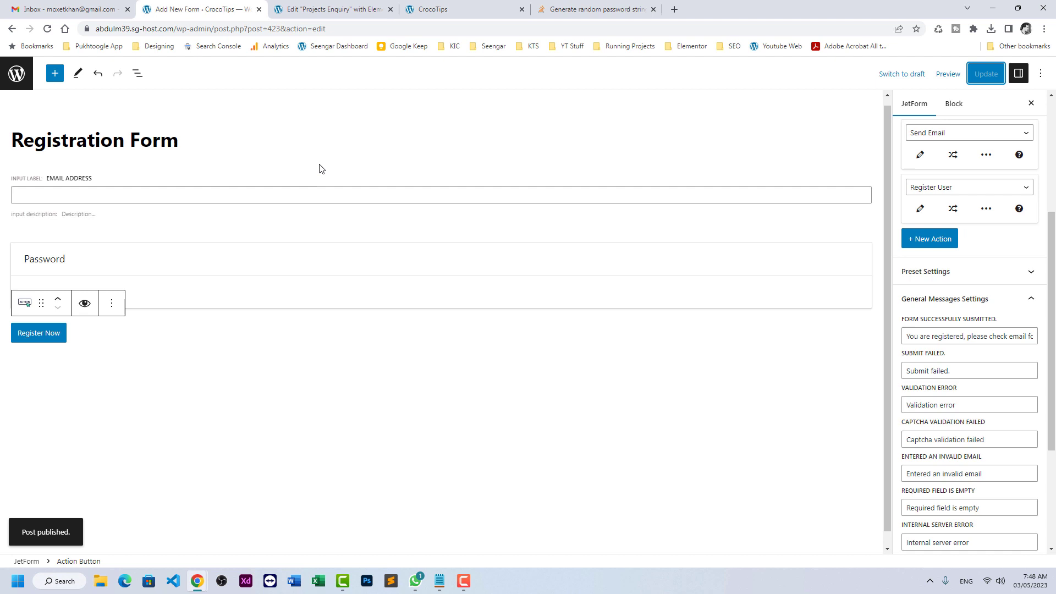
- Drop a JetForm widget under the Register Here heading and set it to Registration Form
{"action": "left_click", "coordinate": [295, 4]}
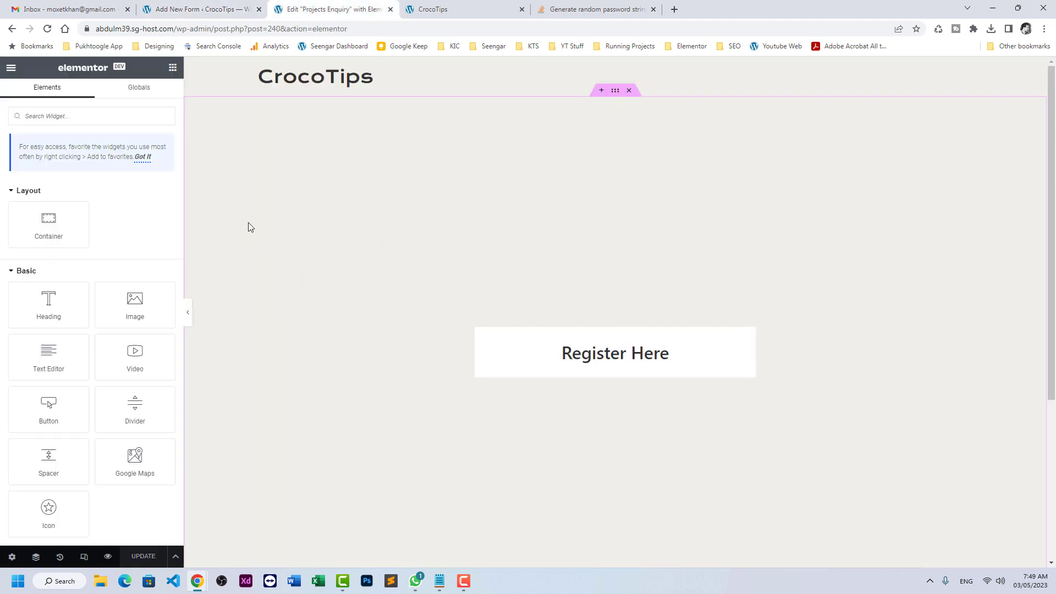
{"action": "left_click", "coordinate": [125, 115]}
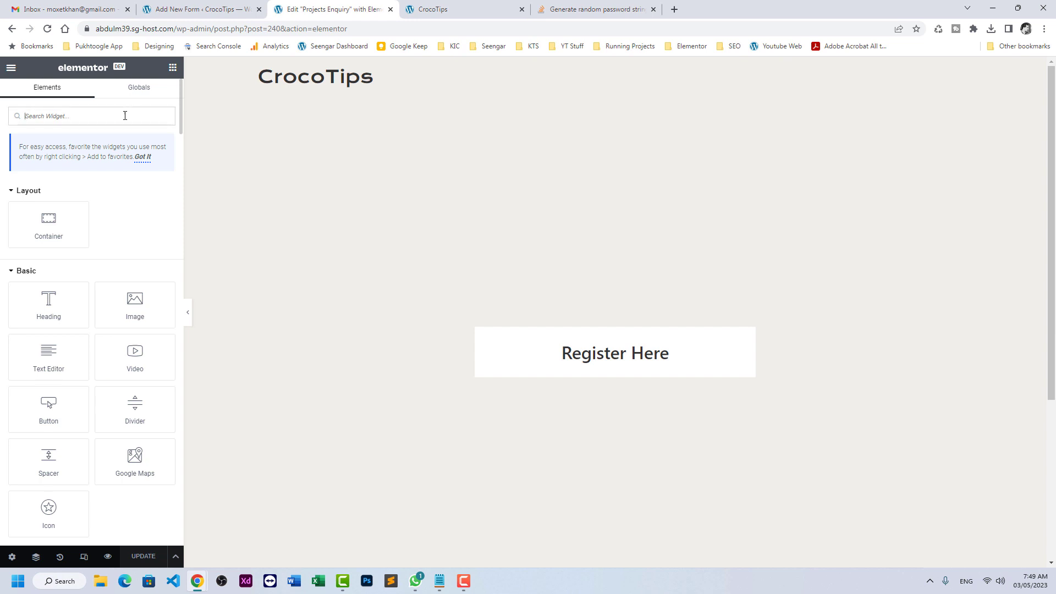
{"action": "type", "text": "form"}
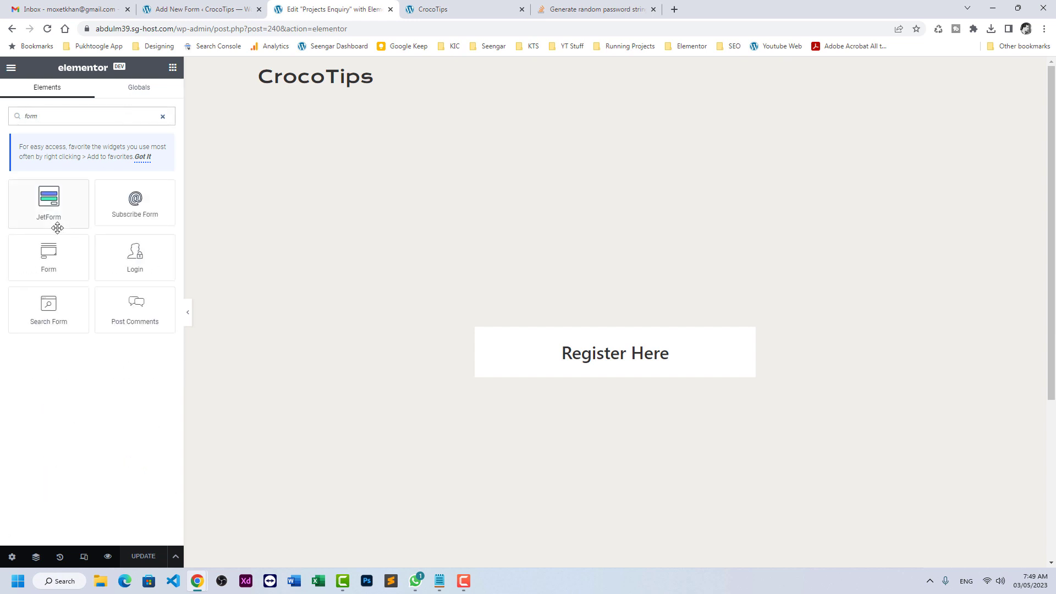
{"action": "left_click_drag", "start_coordinate": [57, 228], "coordinate": [605, 361]}
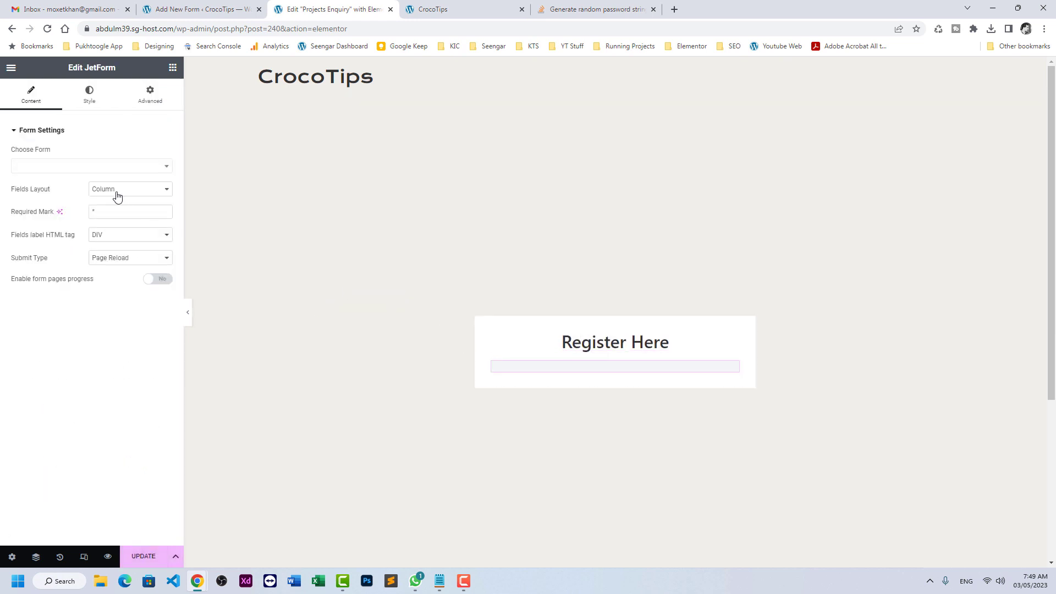
{"action": "left_click", "coordinate": [95, 169]}
{"action": "left_click", "coordinate": [73, 199]}
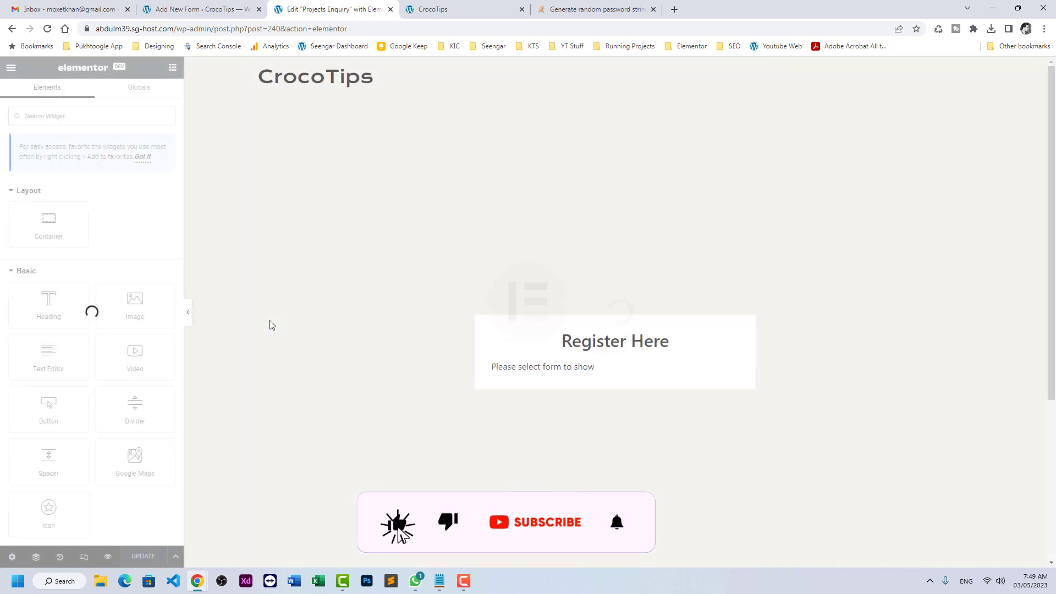
{"action": "left_click", "coordinate": [548, 366]}
{"action": "left_click", "coordinate": [95, 166]}
{"action": "left_click", "coordinate": [66, 199]}
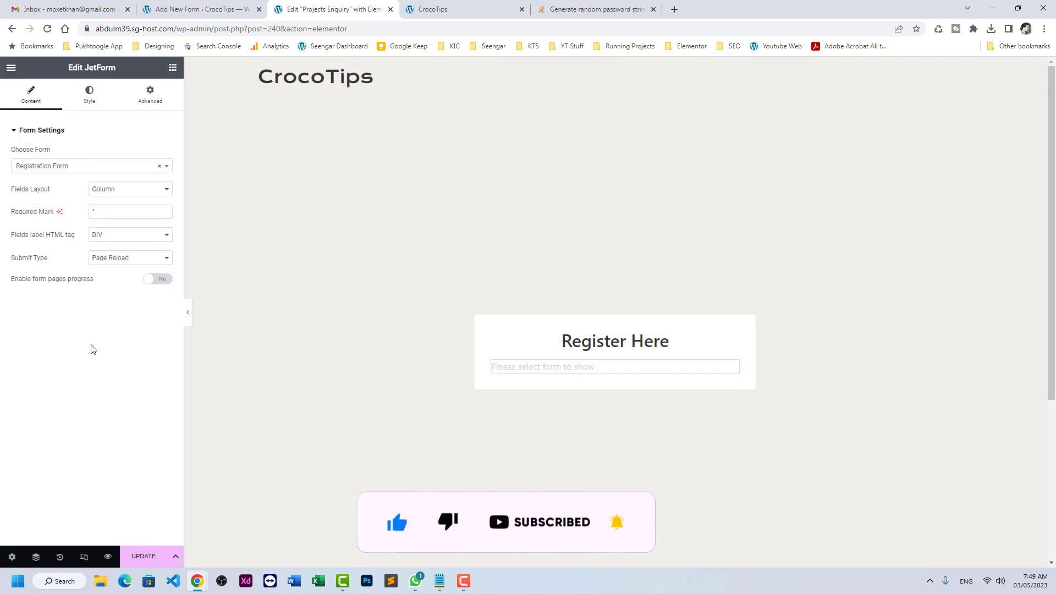
- Set the form's Submit Type to AJAX, update the page, and view its preview
{"action": "left_click", "coordinate": [116, 266]}
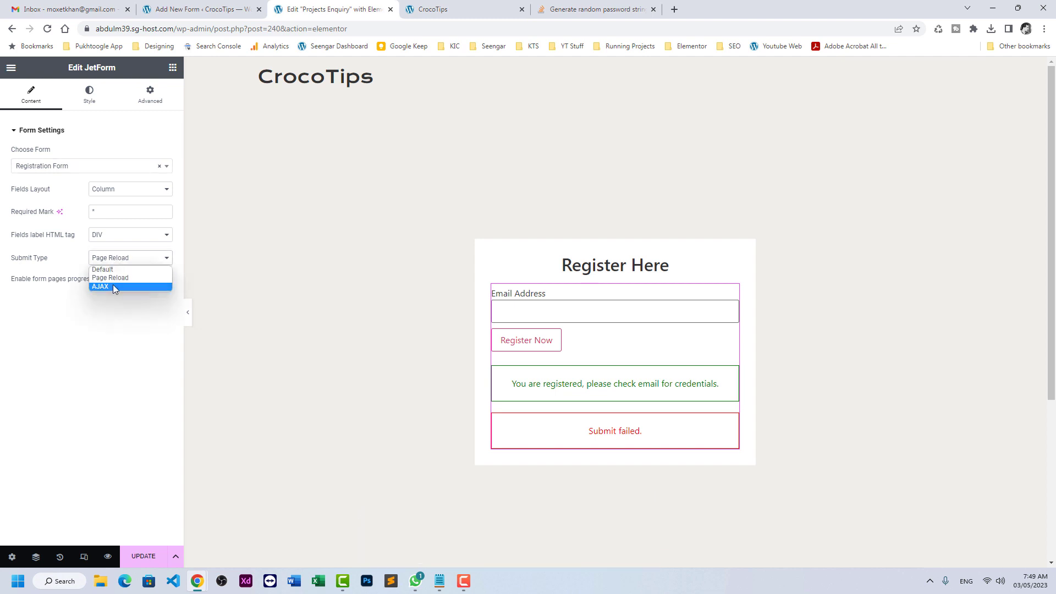
{"action": "left_click", "coordinate": [113, 287]}
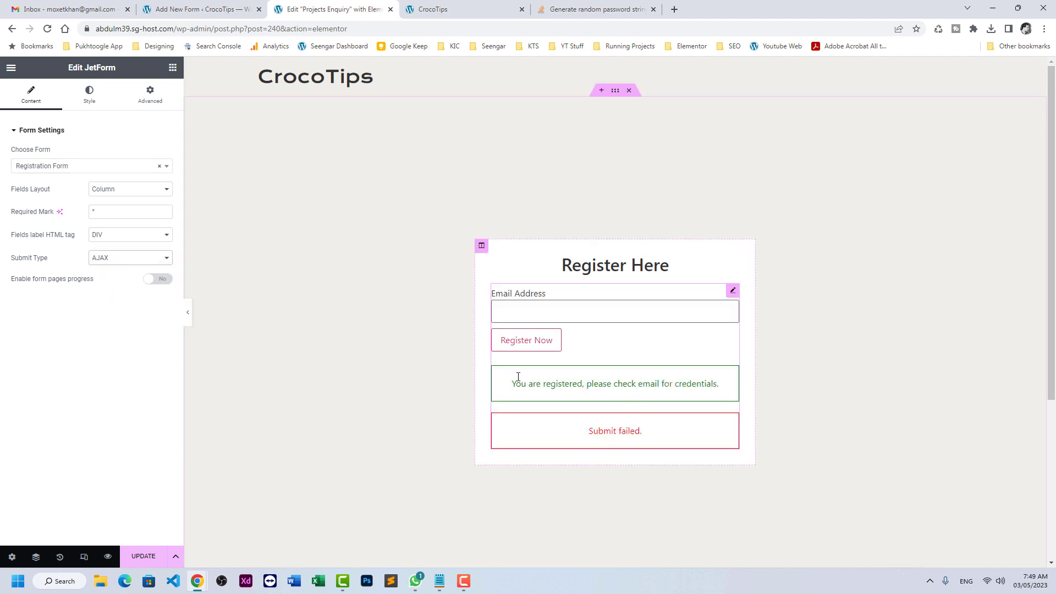
{"action": "left_click", "coordinate": [142, 557]}
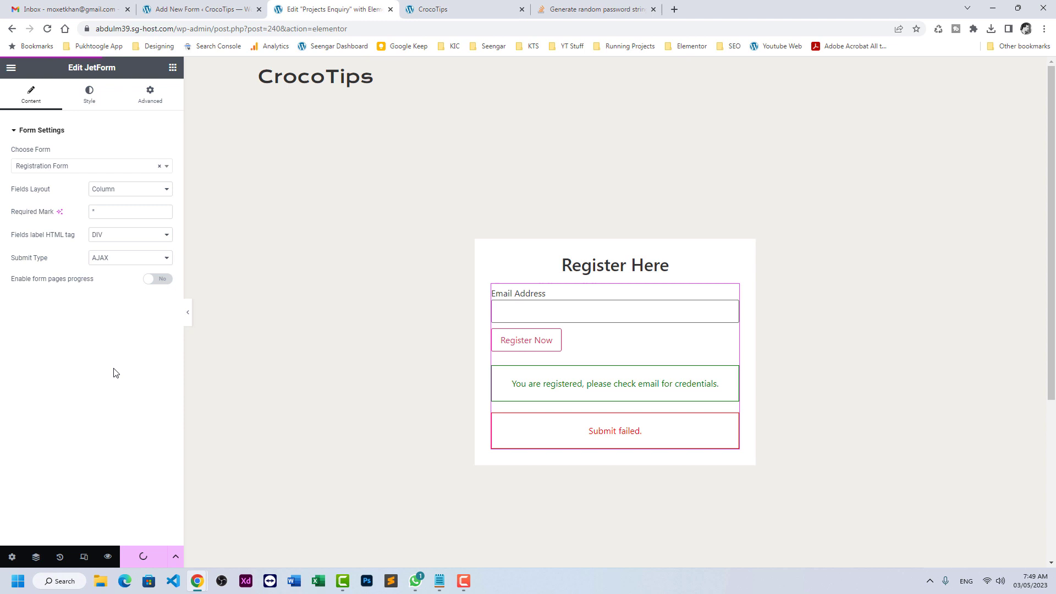
{"action": "left_click", "coordinate": [416, 6]}
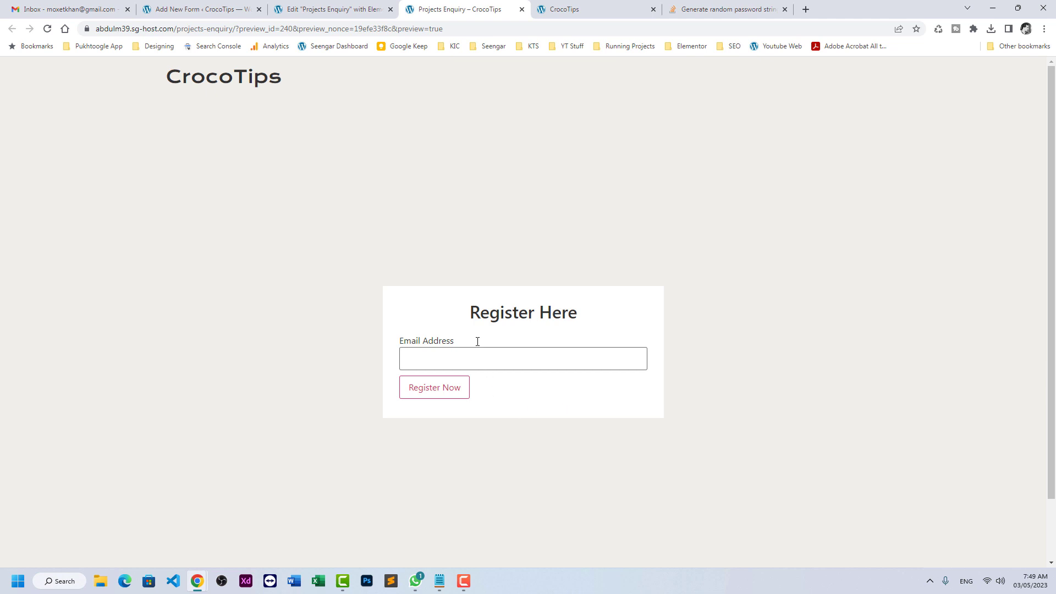
- Select the crypto.getRandomValues generatePassword code on Stack Overflow, then return to the Elementor editor
{"action": "left_click", "coordinate": [682, 7]}
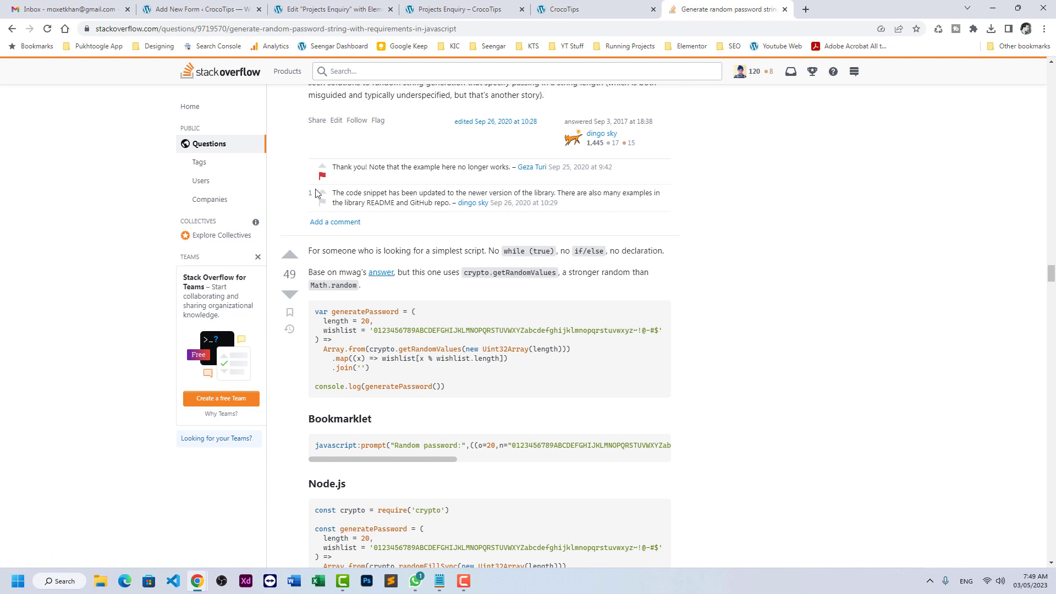
{"action": "scroll", "coordinate": [294, 226], "scroll_direction": "up", "scroll_amount": 3}
{"action": "scroll", "coordinate": [294, 226], "scroll_direction": "up", "scroll_amount": 6}
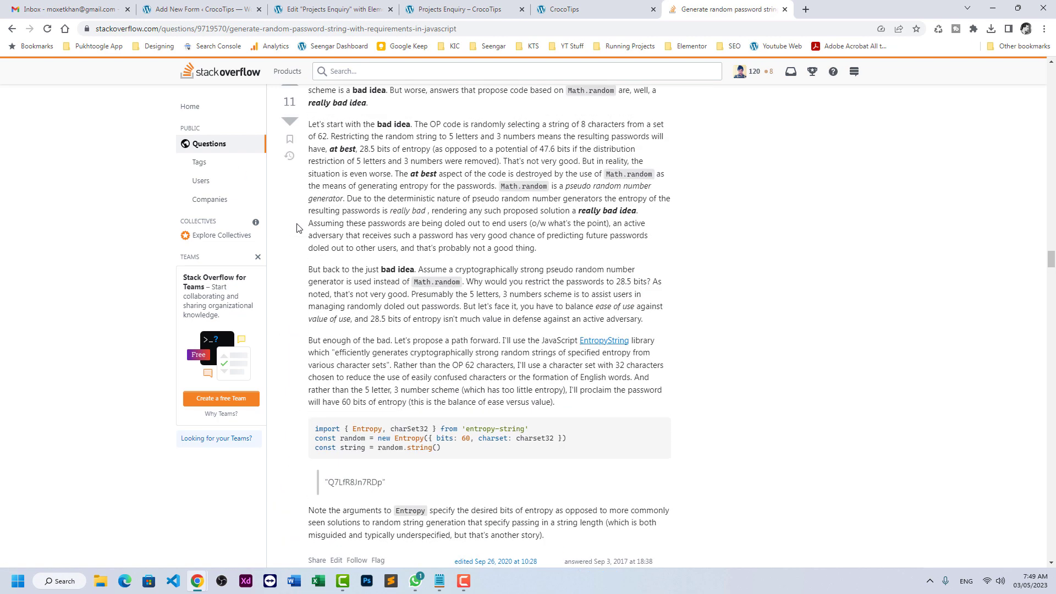
{"action": "scroll", "coordinate": [297, 231], "scroll_direction": "up", "scroll_amount": 7}
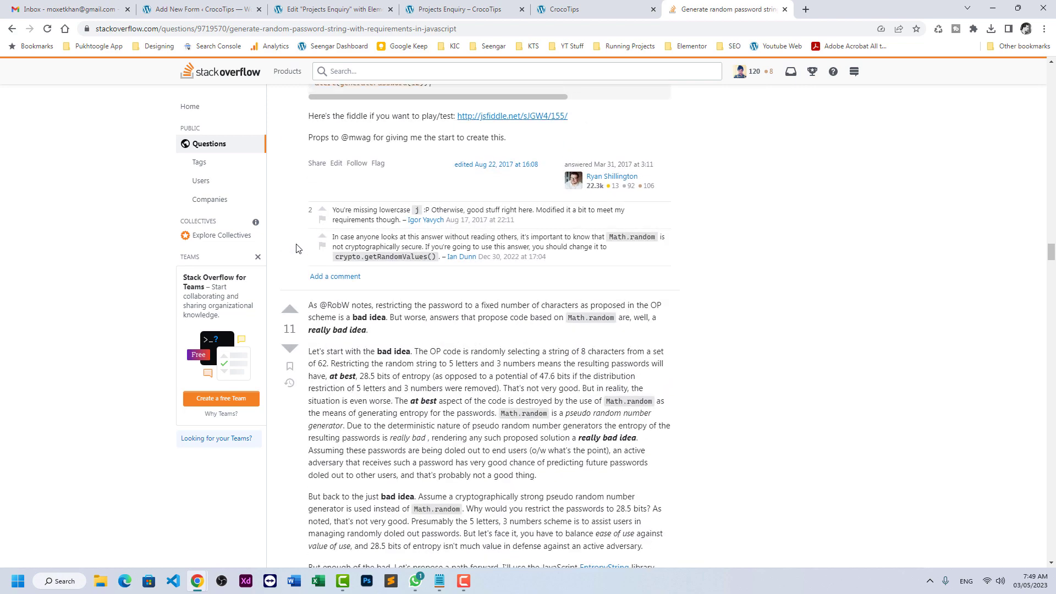
{"action": "scroll", "coordinate": [293, 254], "scroll_direction": "down", "scroll_amount": 6}
{"action": "scroll", "coordinate": [293, 250], "scroll_direction": "down", "scroll_amount": 15}
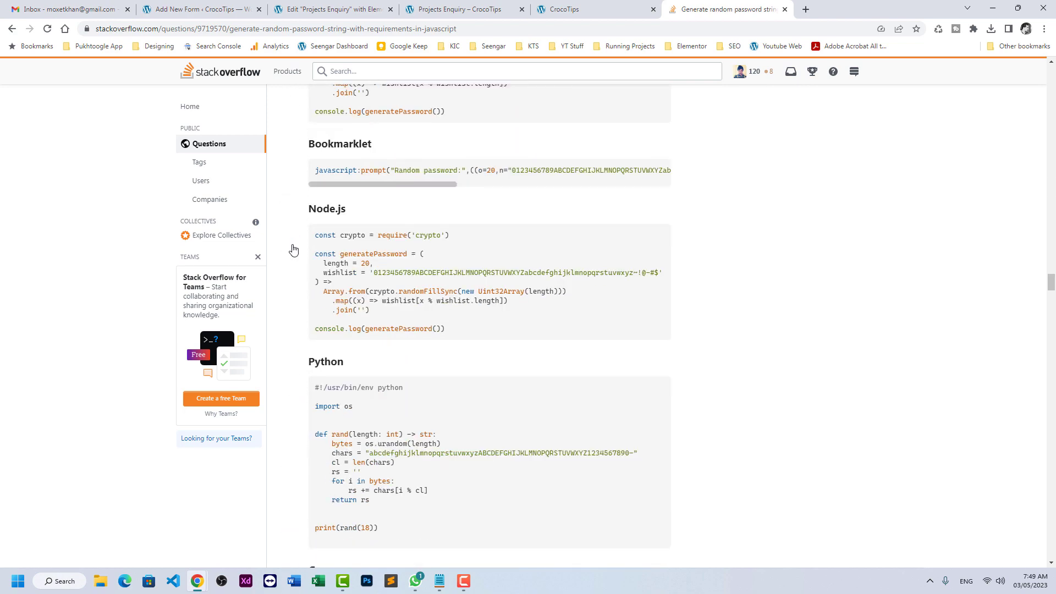
{"action": "scroll", "coordinate": [292, 248], "scroll_direction": "up", "scroll_amount": 4}
{"action": "left_click_drag", "start_coordinate": [451, 335], "coordinate": [315, 256]}
{"action": "key", "text": "alt+Tab"}
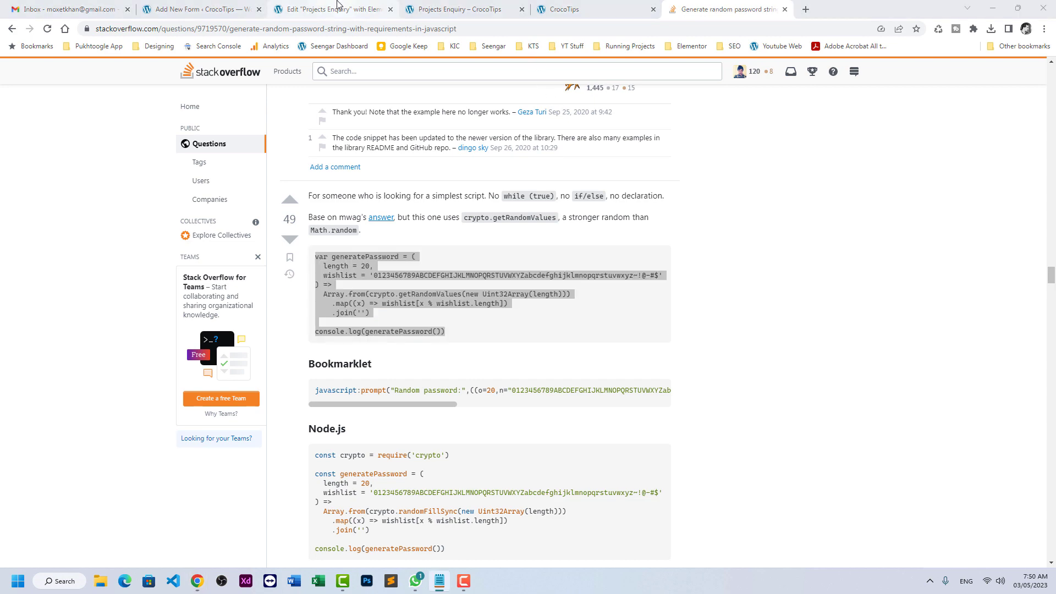
{"action": "left_click", "coordinate": [352, 9]}
{"action": "left_click", "coordinate": [220, 9]}
{"action": "left_click", "coordinate": [363, 9]}
{"action": "left_click", "coordinate": [435, 8]}
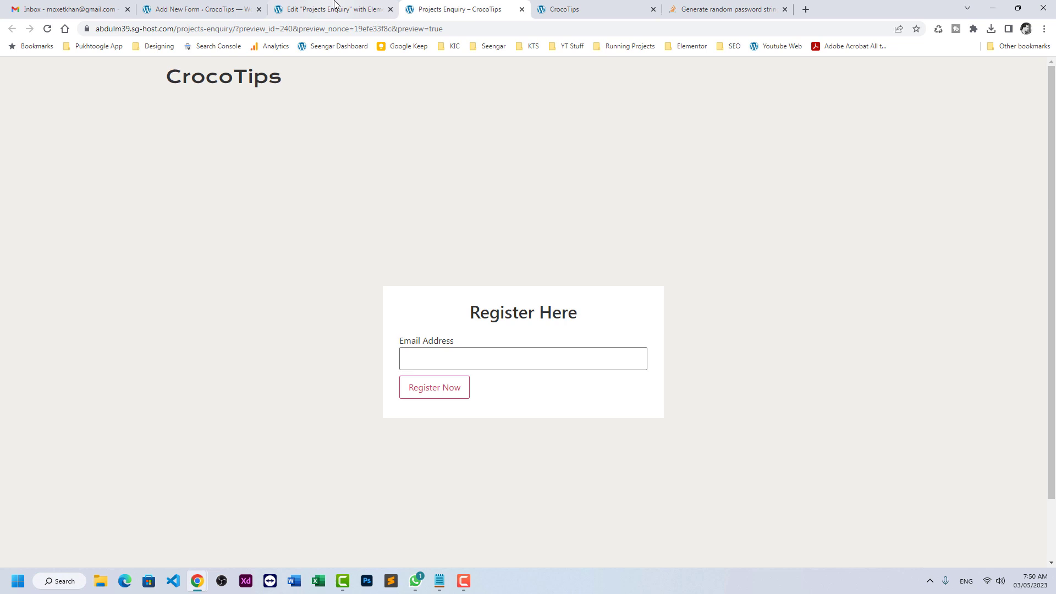
{"action": "left_click", "coordinate": [333, 7]}
- Search widgets for 'html' and drop an HTML widget above the Email Address field
{"action": "left_click", "coordinate": [172, 67]}
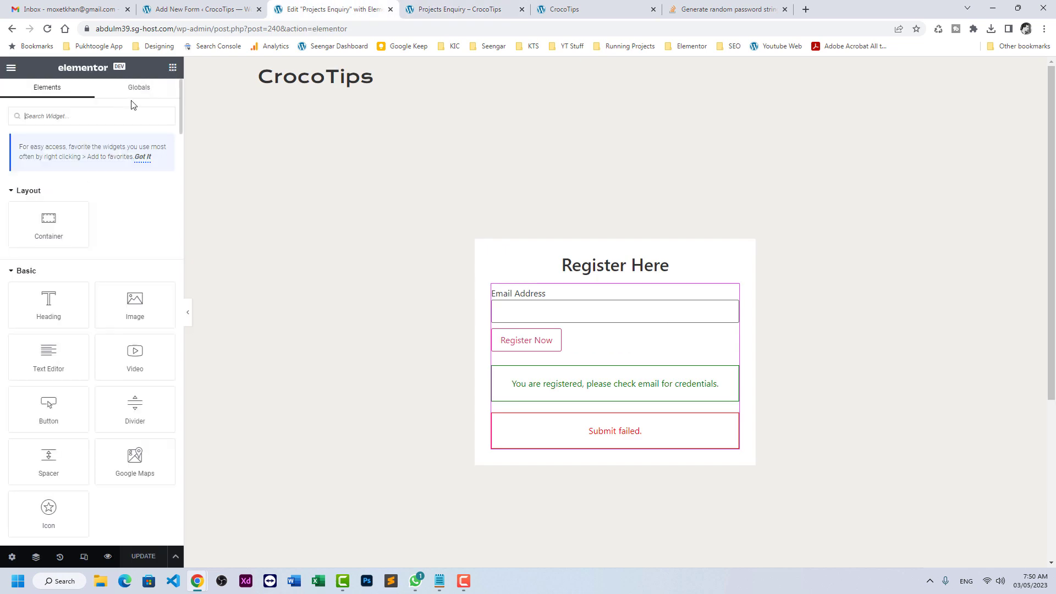
{"action": "left_click", "coordinate": [105, 121]}
{"action": "type", "text": "html"}
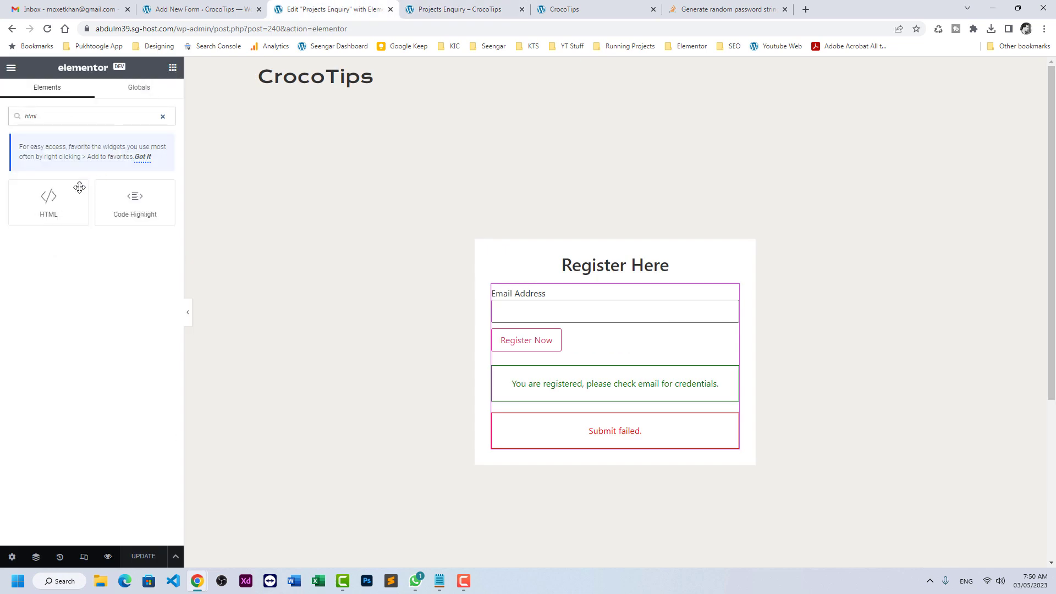
{"action": "left_click_drag", "start_coordinate": [79, 188], "coordinate": [582, 295]}
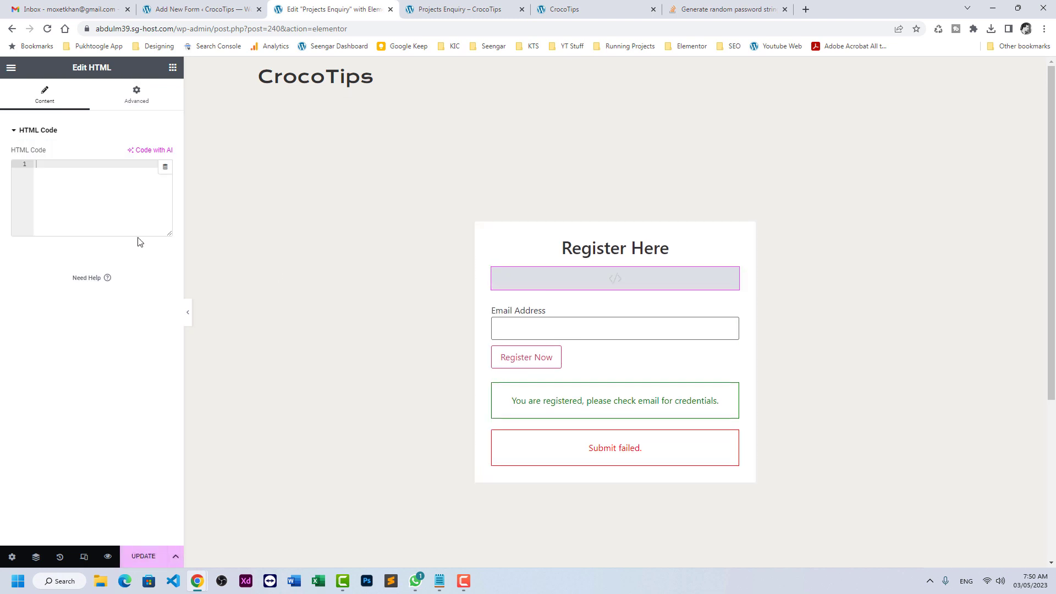
- Paste an empty jQuery document-ready script and open a blank line inside its function
{"action": "type", "text": "<script> jQuery(document).ready(function($) {      }); </script>"}
{"action": "left_click", "coordinate": [93, 187]}
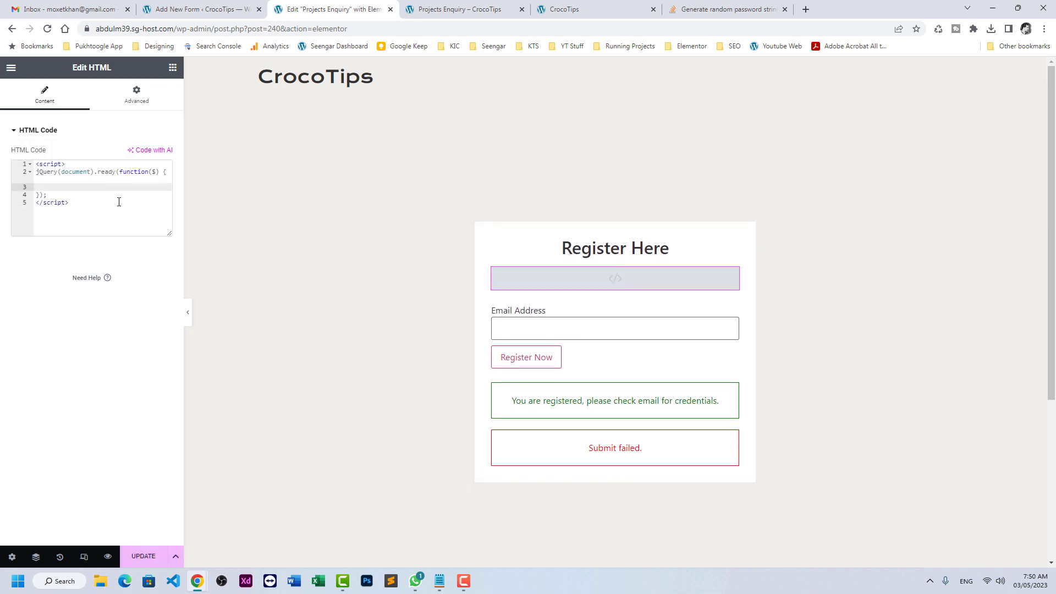
{"action": "key", "text": "Return"}
{"action": "key", "text": "Return"}
{"action": "key", "text": "Up"}
{"action": "key", "text": "Up"}
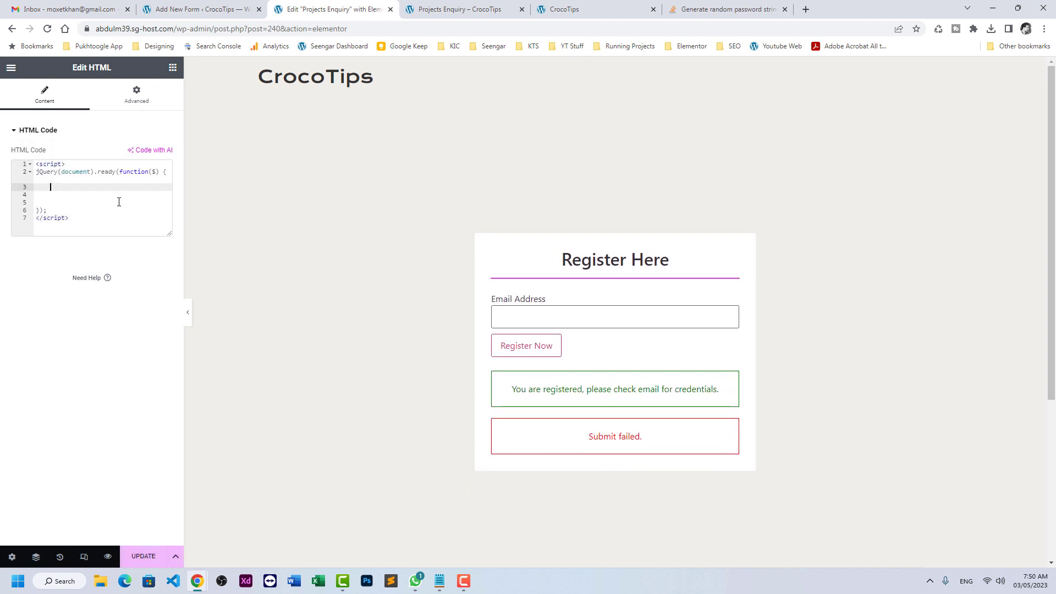
- Paste Stack Overflow's generatePassword code into the widget script and check its passwords in the console
{"action": "left_click", "coordinate": [729, 9]}
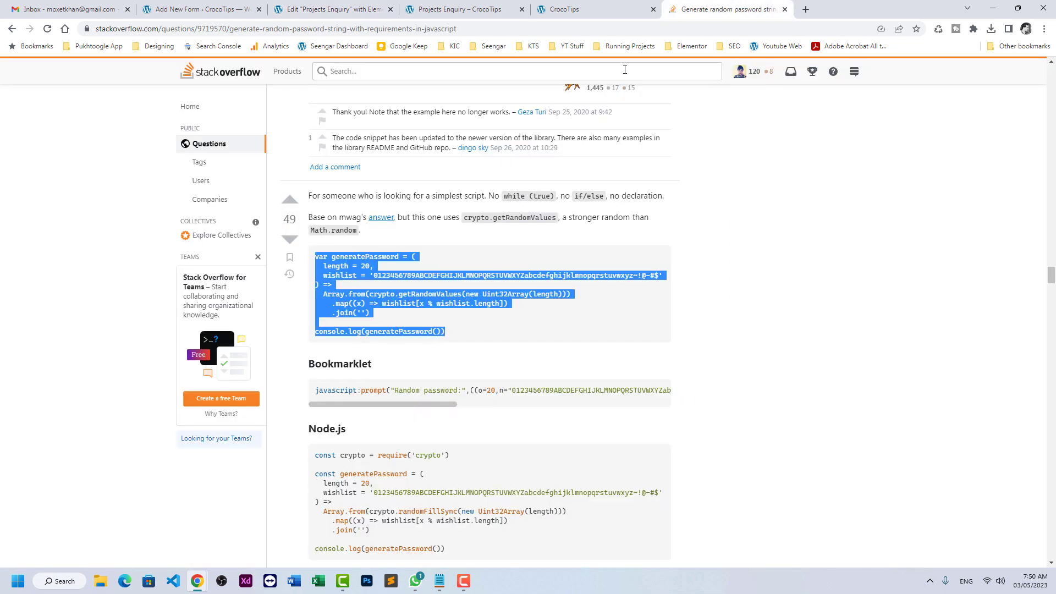
{"action": "right_click", "coordinate": [402, 298]}
{"action": "left_click", "coordinate": [421, 307]}
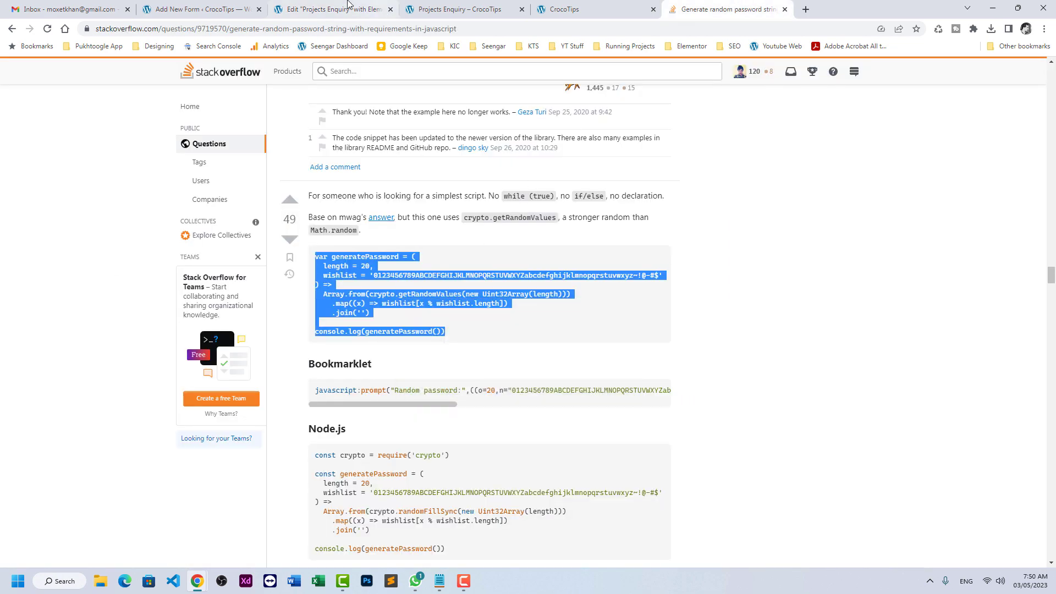
{"action": "left_click", "coordinate": [336, 9]}
{"action": "key", "text": "ctrl+v"}
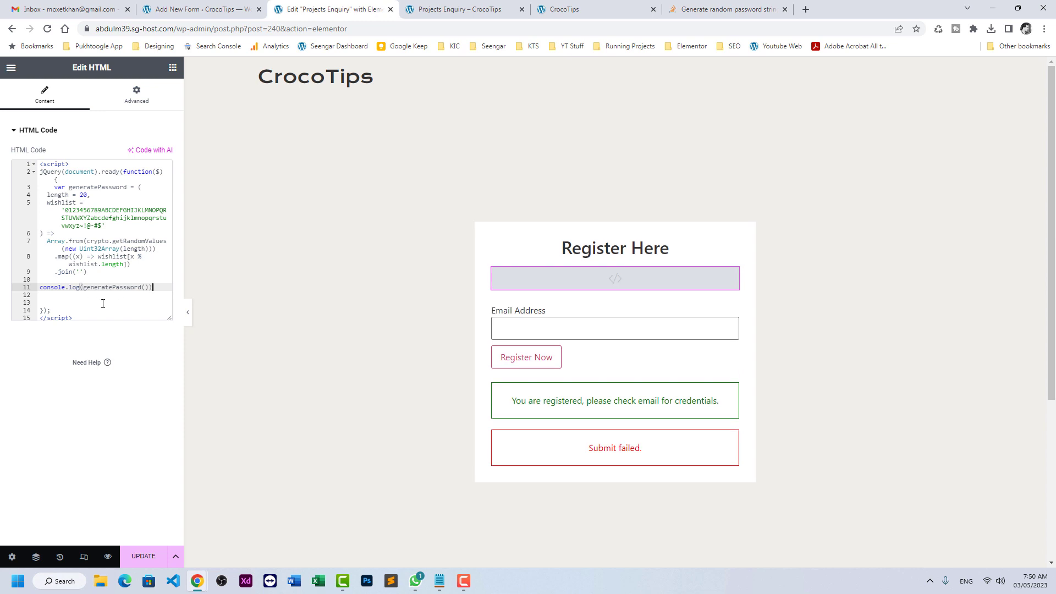
{"action": "key", "text": "ctrl+shift+j"}
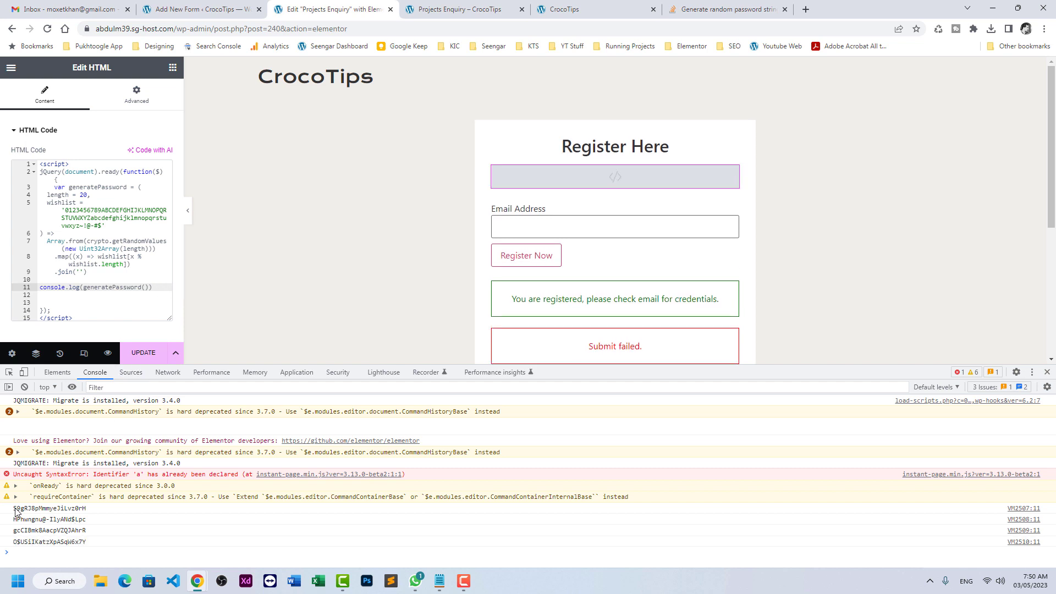
{"action": "left_click_drag", "start_coordinate": [14, 509], "coordinate": [86, 519]}
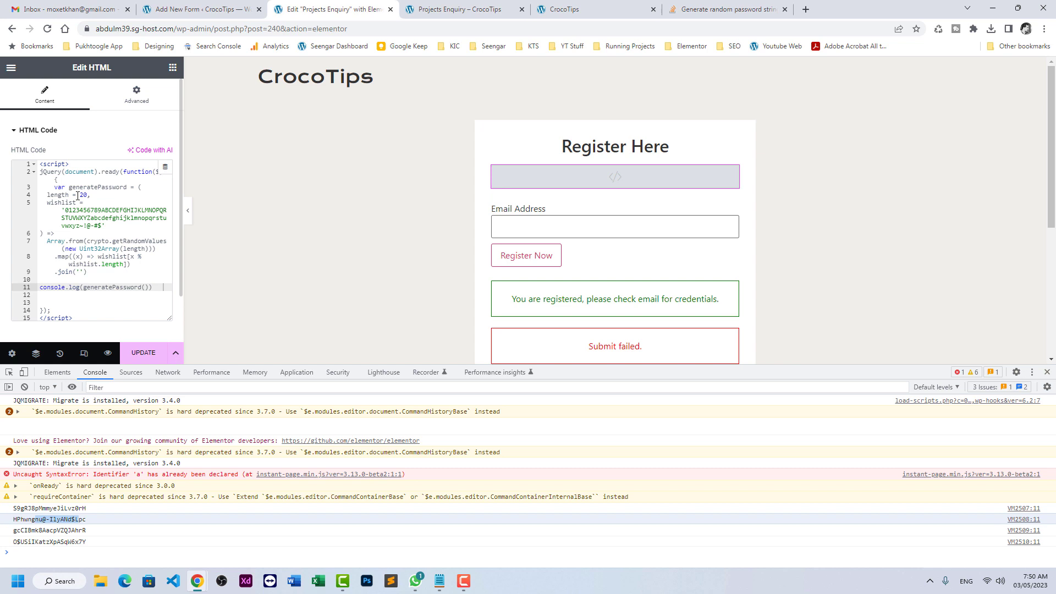
- Replace the console.log line with one setting .user_password's value to generatePassword(), then update the page
{"action": "left_click_drag", "start_coordinate": [79, 196], "coordinate": [89, 197]}
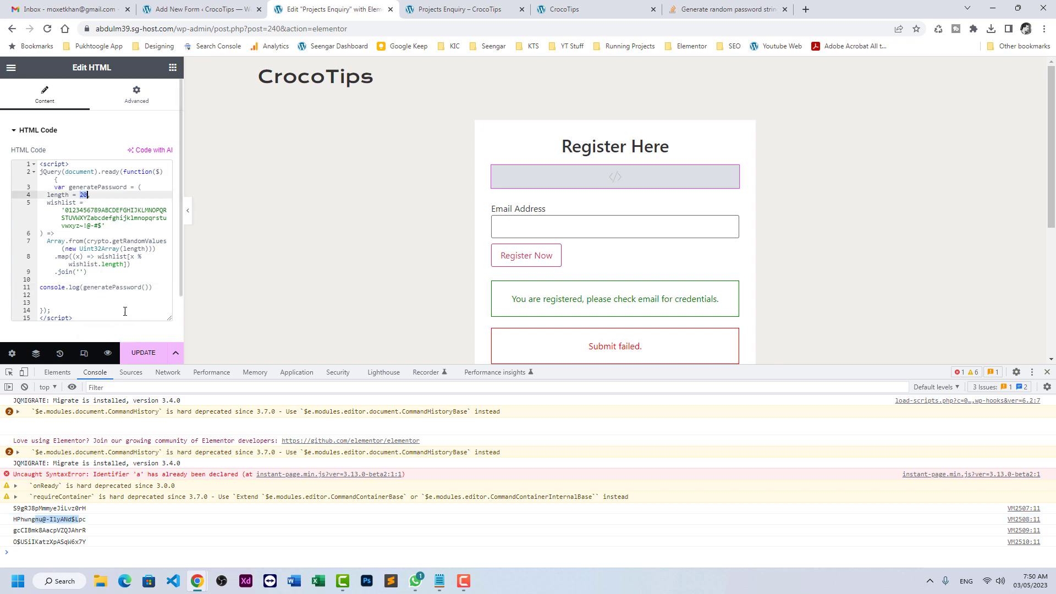
{"action": "left_click", "coordinate": [153, 288]}
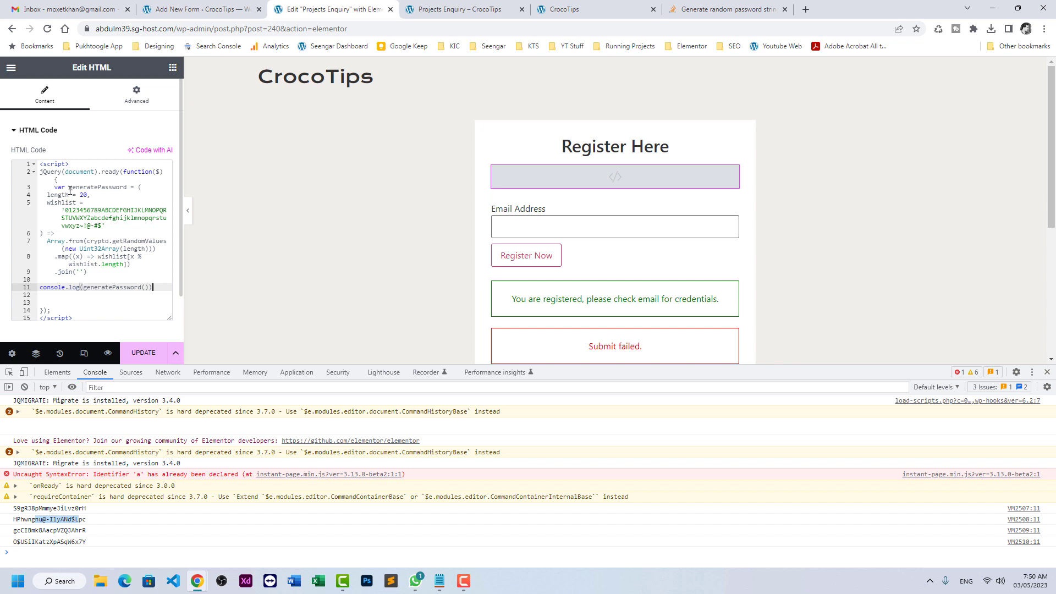
{"action": "left_click_drag", "start_coordinate": [69, 188], "coordinate": [127, 187]}
{"action": "left_click", "coordinate": [150, 287]}
{"action": "key", "text": "shift+Home"}
{"action": "key", "text": "Return"}
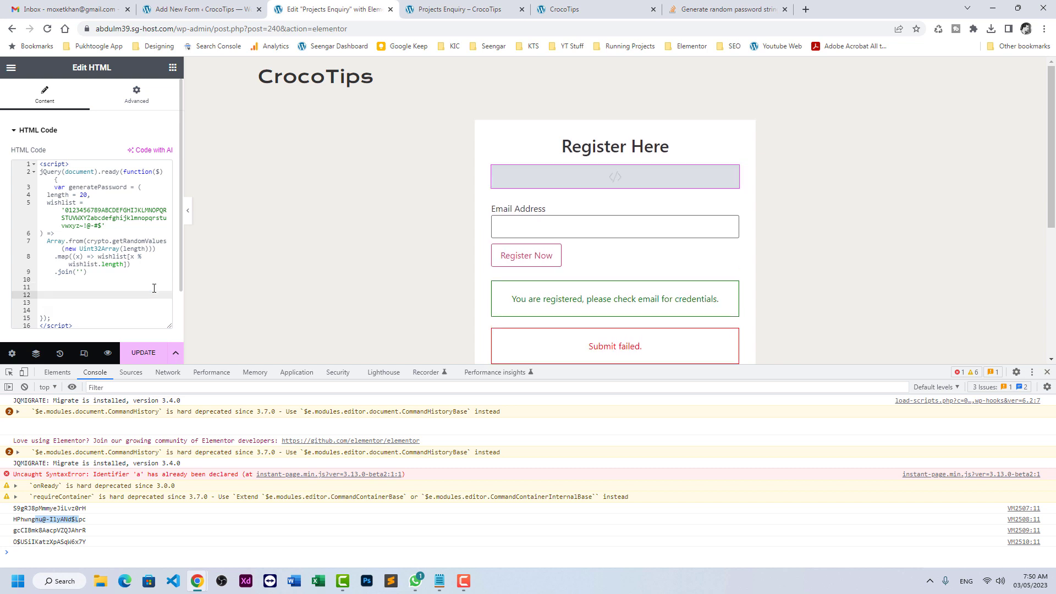
{"action": "type", "text": "$("}
{"action": "type", "text": "\".user_pass"}
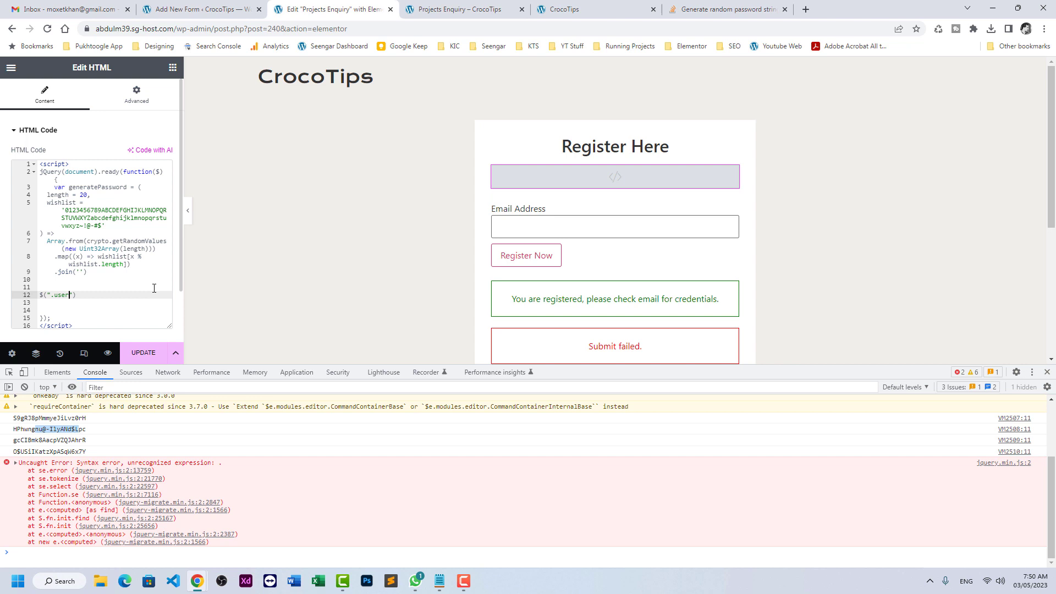
{"action": "type", "text": "word\") .va"}
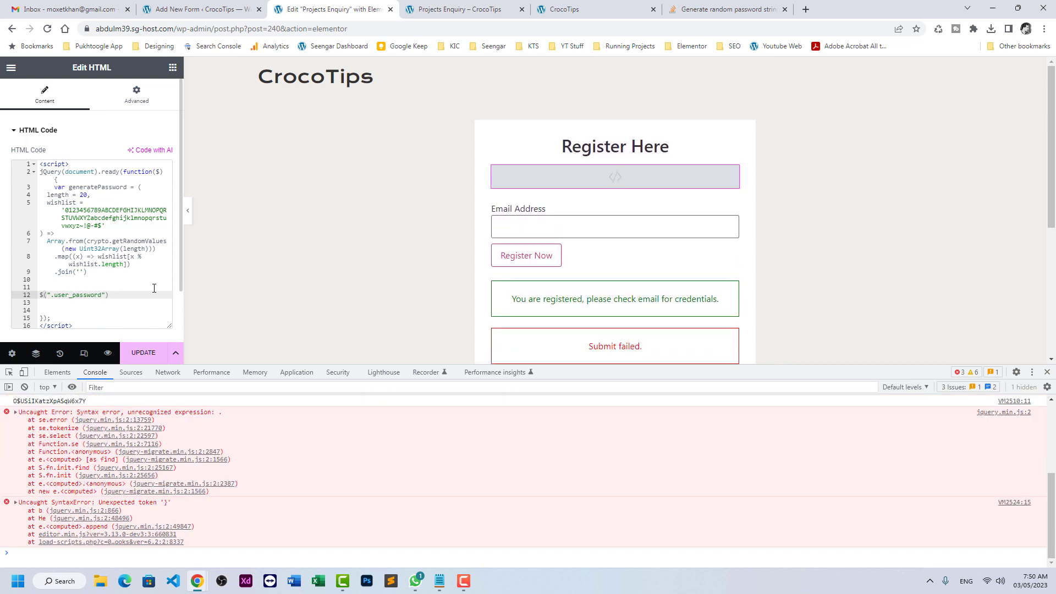
{"action": "type", "text": "l()"}
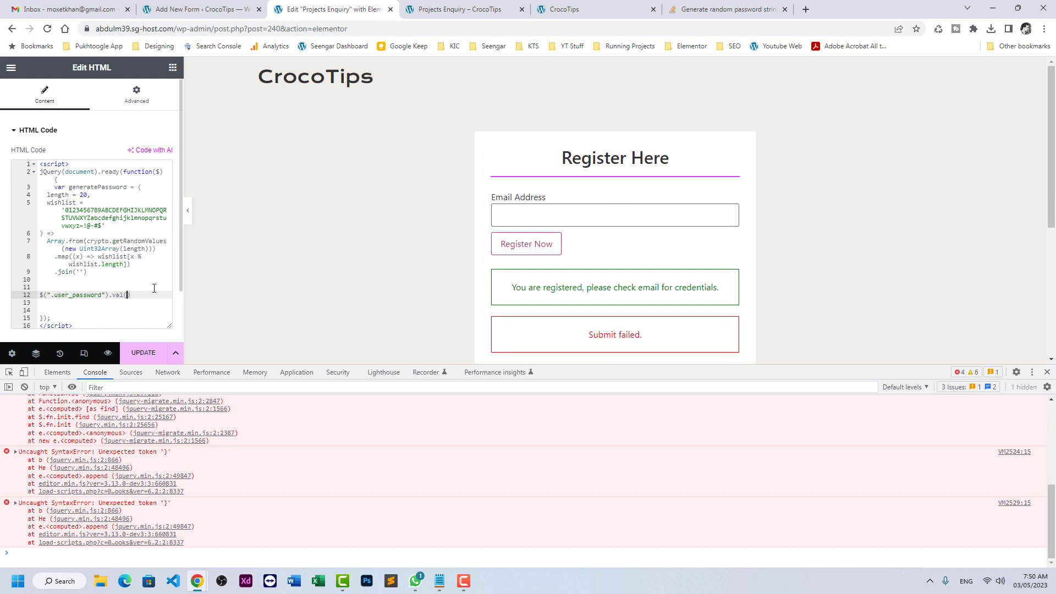
{"action": "type", "text": "generatePassword"}
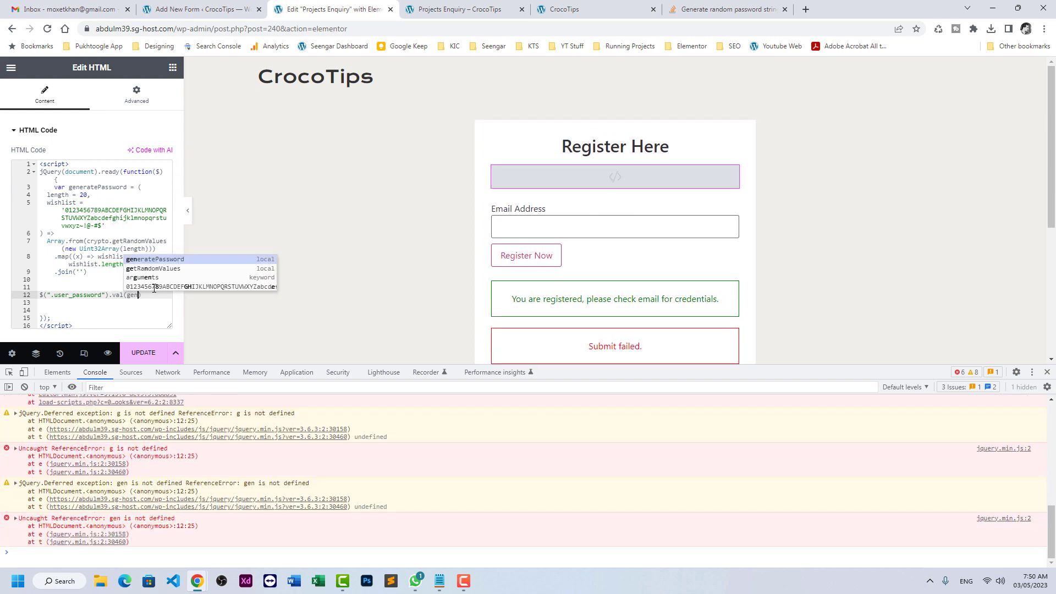
{"action": "type", "text": "()"}
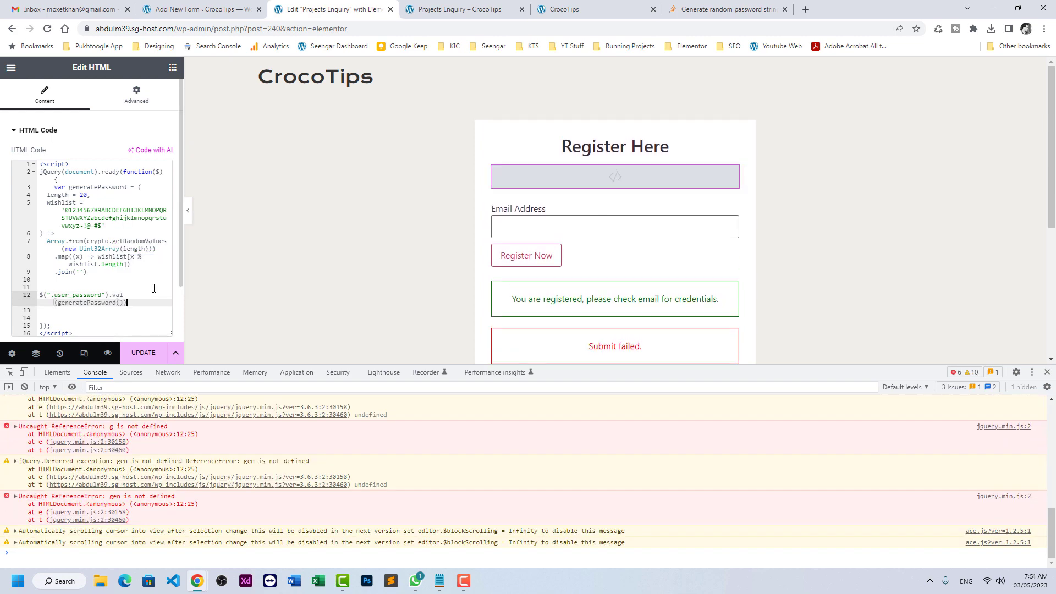
{"action": "type", "text": ";"}
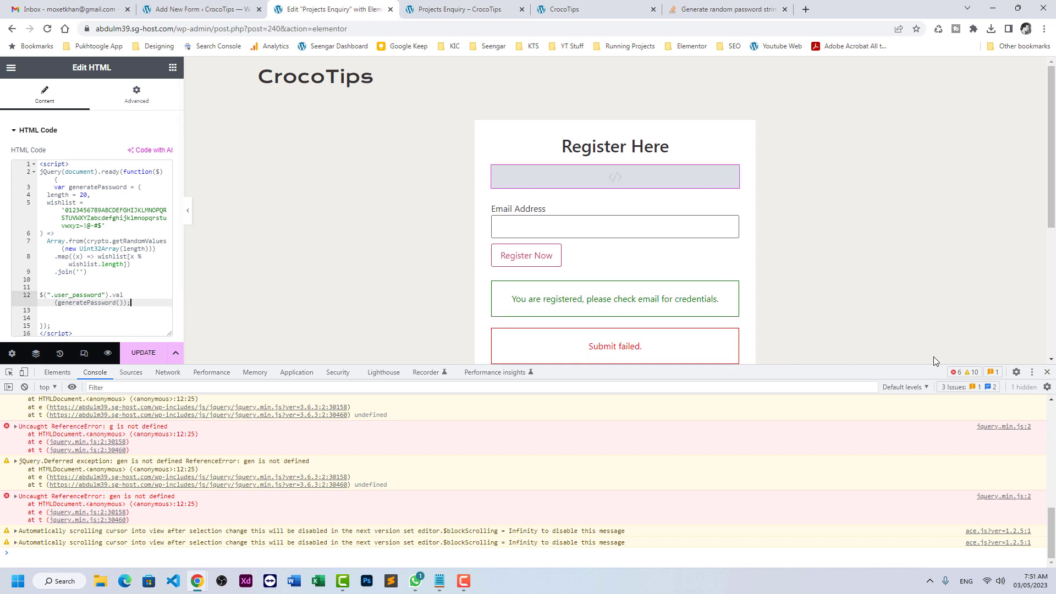
{"action": "left_click", "coordinate": [1047, 372]}
{"action": "left_click", "coordinate": [143, 552]}
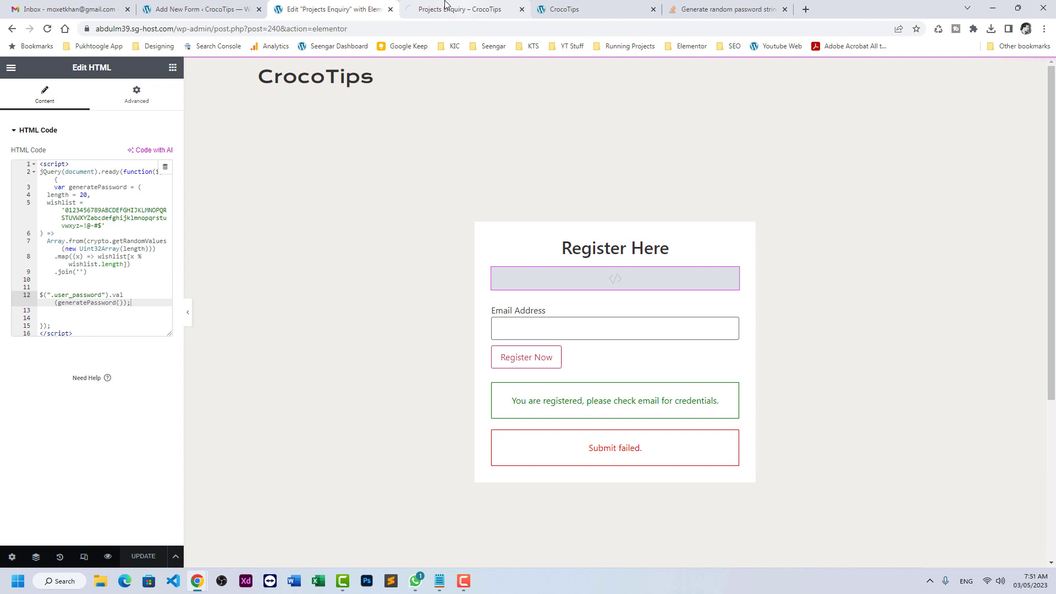
- Turn on Render in HTML for the hidden Password field and update the registration form
{"action": "left_click", "coordinate": [191, 5]}
{"action": "left_click", "coordinate": [62, 264]}
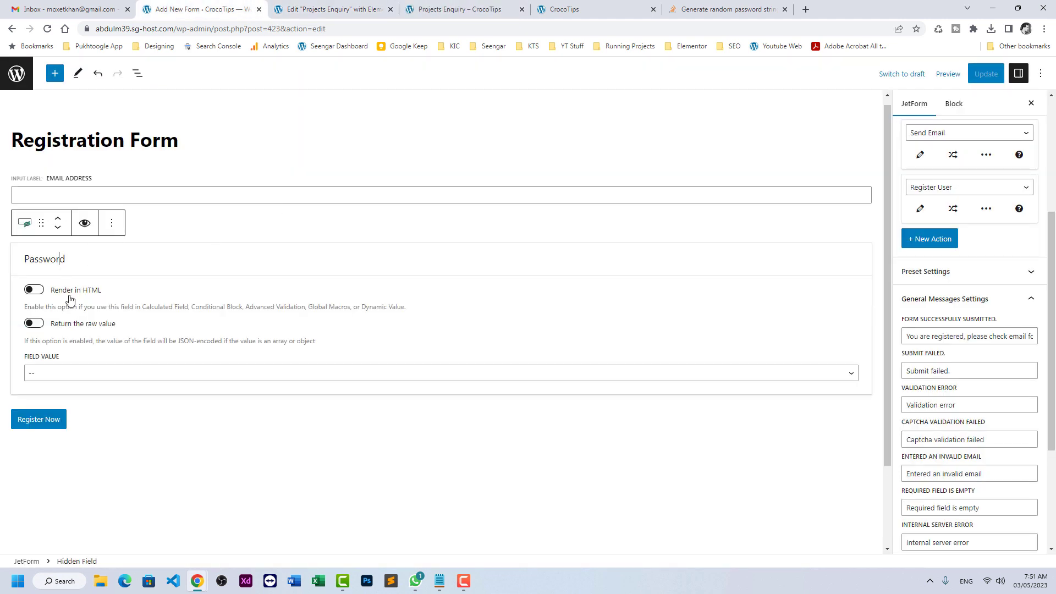
{"action": "left_click", "coordinate": [34, 290]}
{"action": "left_click", "coordinate": [986, 74]}
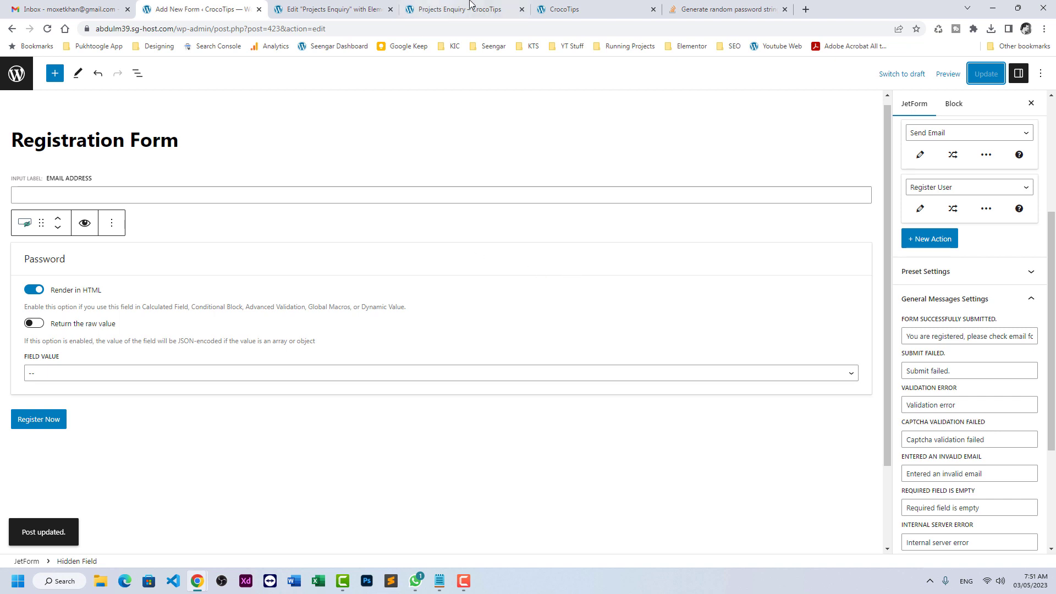
- Reload the form preview and inspect the hidden Password input's generated value
{"action": "left_click", "coordinate": [440, 9]}
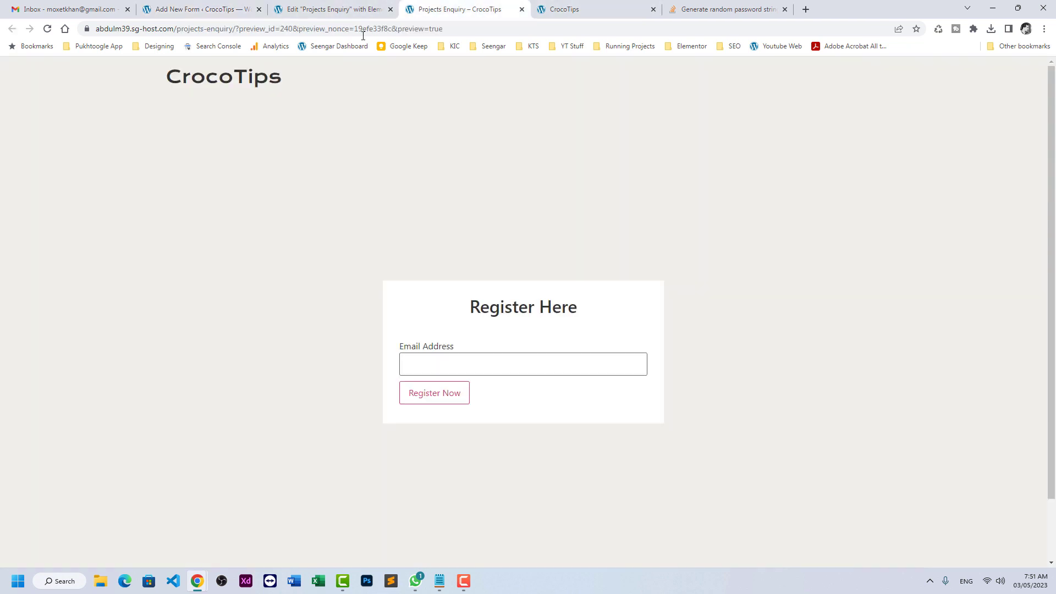
{"action": "left_click", "coordinate": [46, 29]}
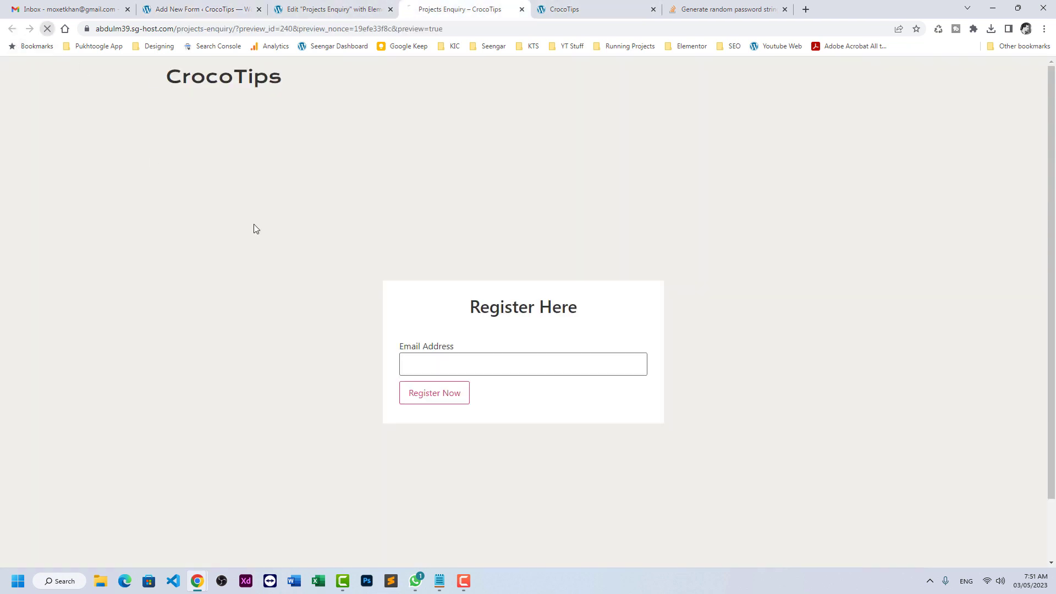
{"action": "right_click", "coordinate": [476, 372]}
{"action": "left_click", "coordinate": [496, 357]}
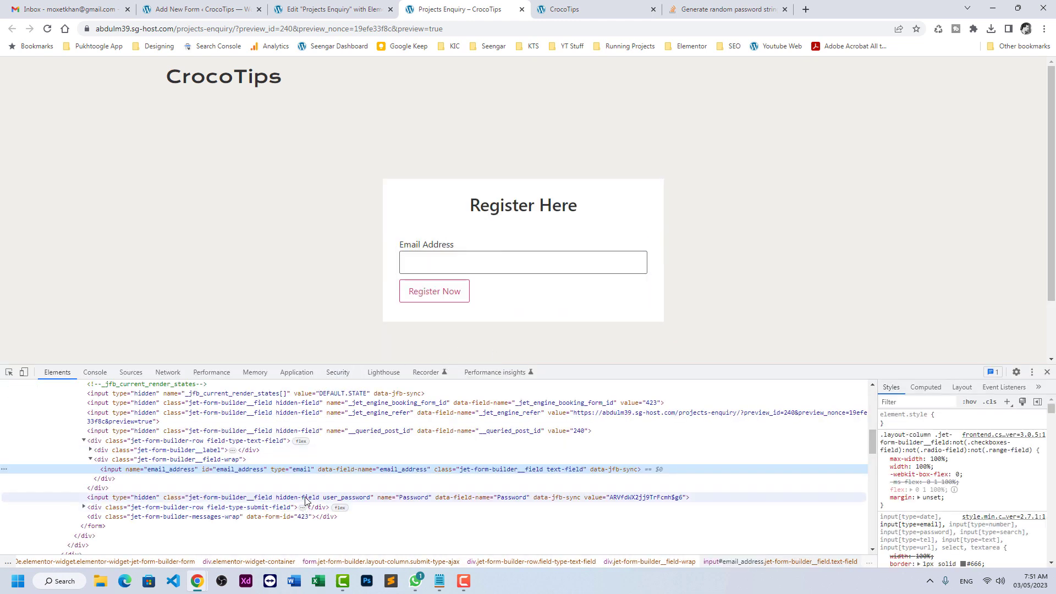
{"action": "left_click", "coordinate": [307, 498]}
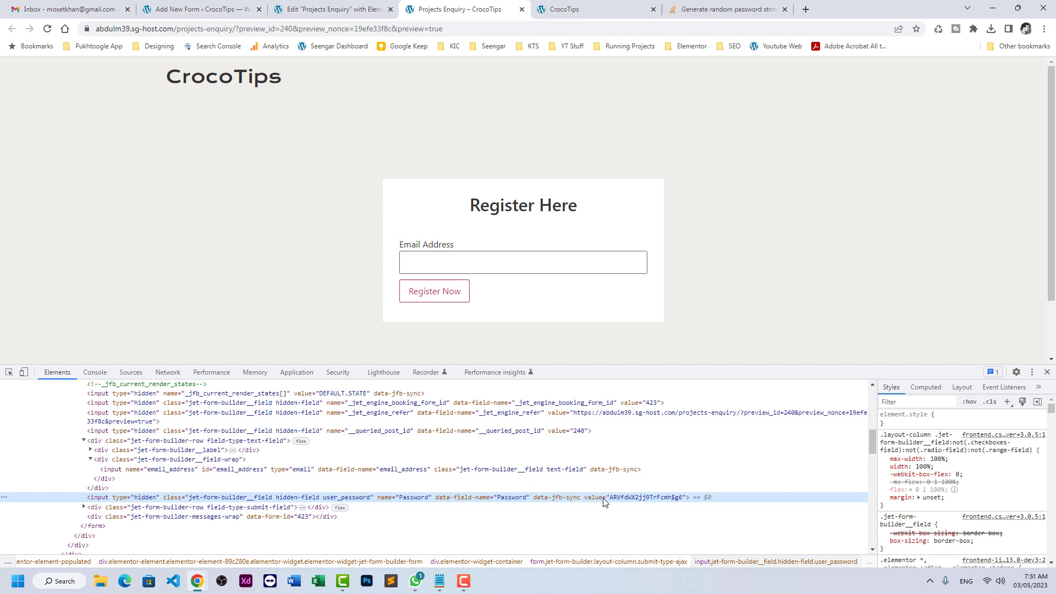
{"action": "double_click", "coordinate": [671, 499]}
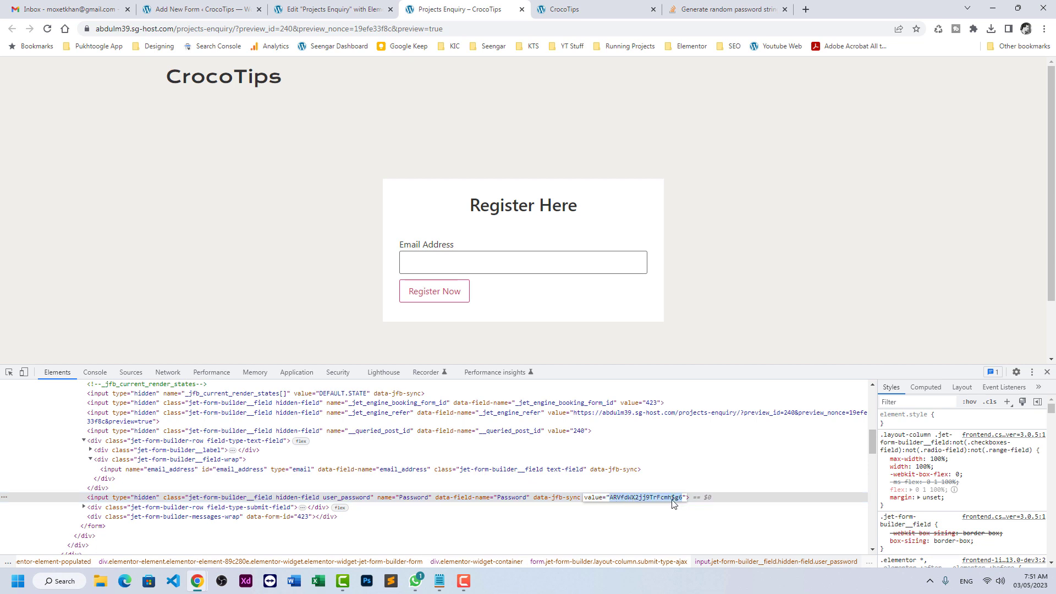
{"action": "left_click", "coordinate": [1047, 372]}
- Reload the preview again and confirm the hidden input holds a new password
{"action": "left_click", "coordinate": [48, 30]}
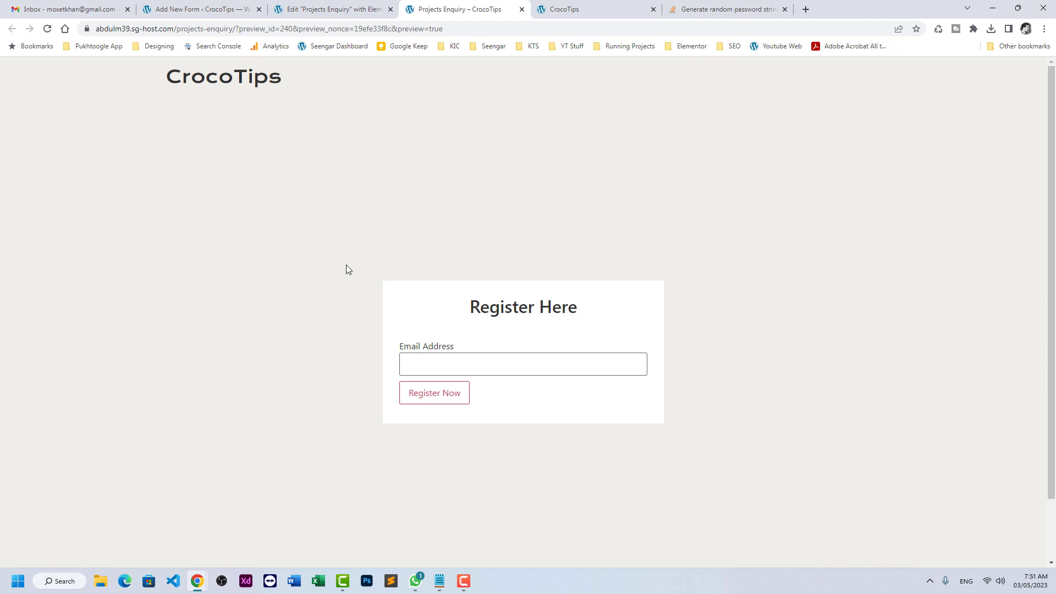
{"action": "right_click", "coordinate": [434, 367]}
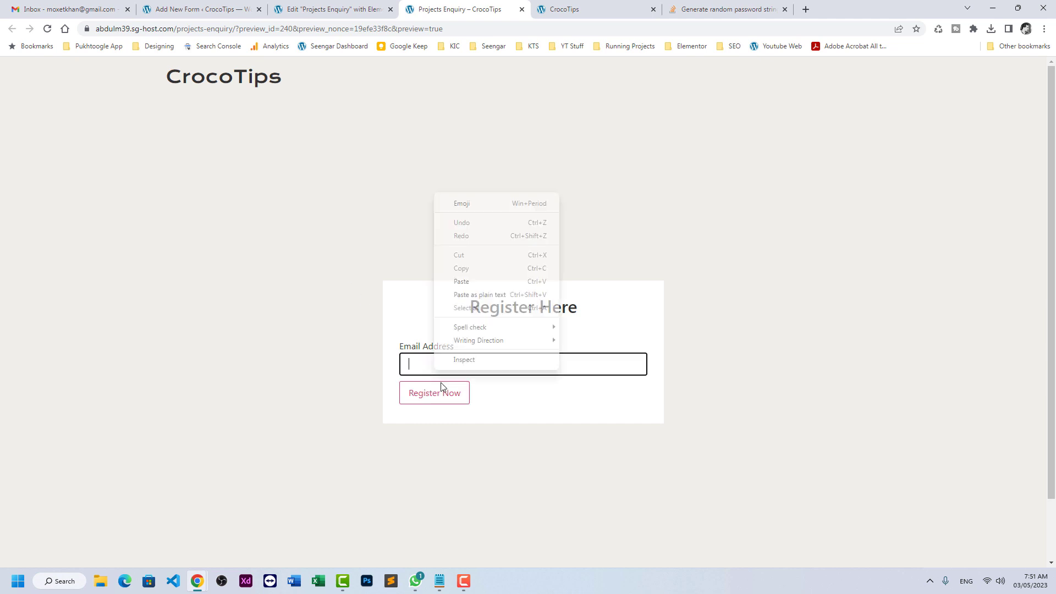
{"action": "left_click", "coordinate": [486, 361]}
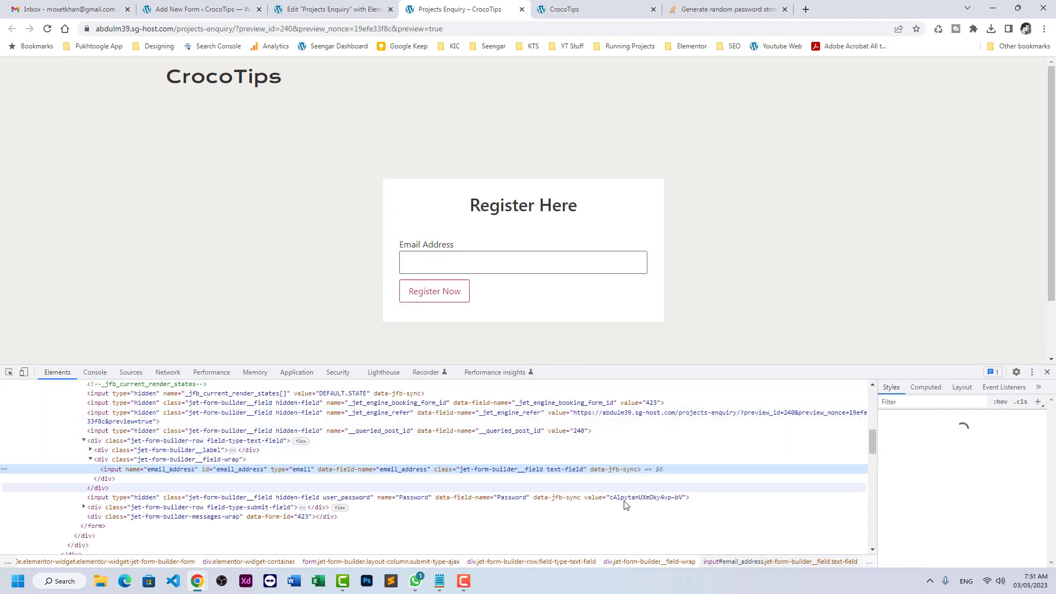
{"action": "left_click", "coordinate": [625, 498]}
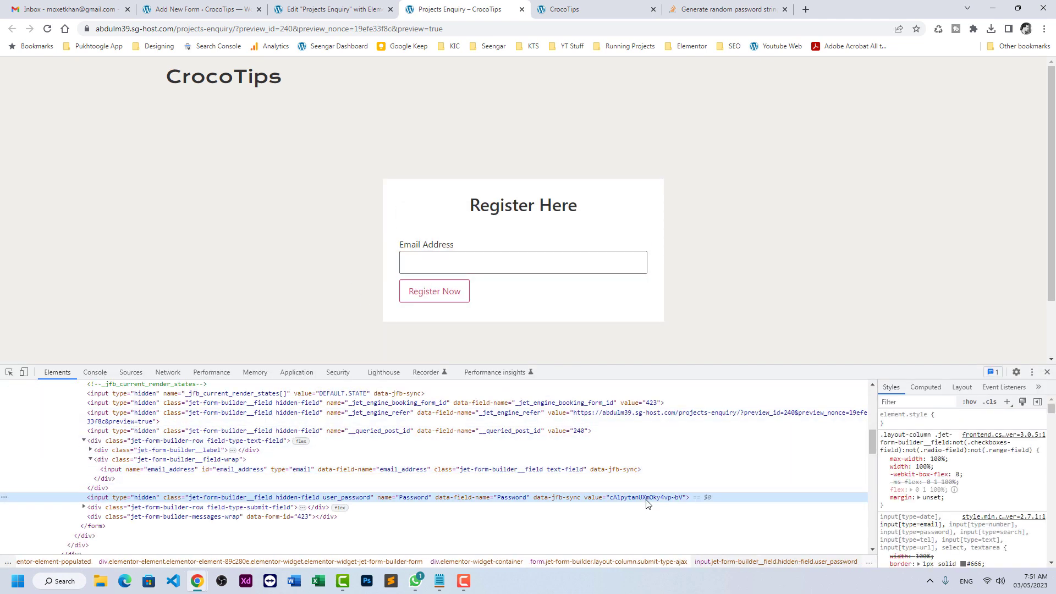
{"action": "left_click", "coordinate": [1047, 373]}
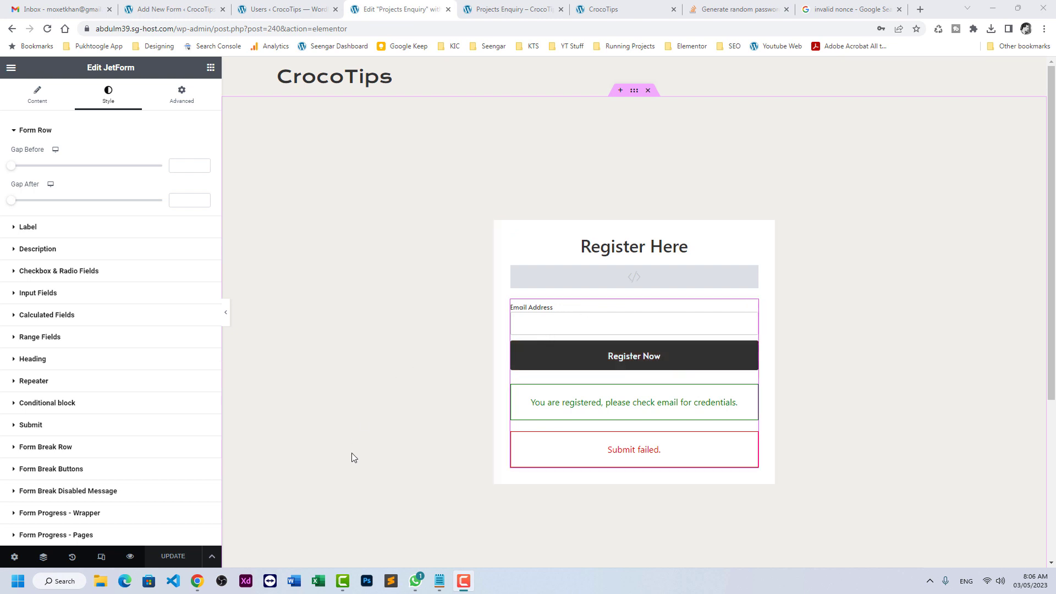
- Reload the live Projects Enquiry page in the incognito window
{"action": "left_click", "coordinate": [487, 9]}
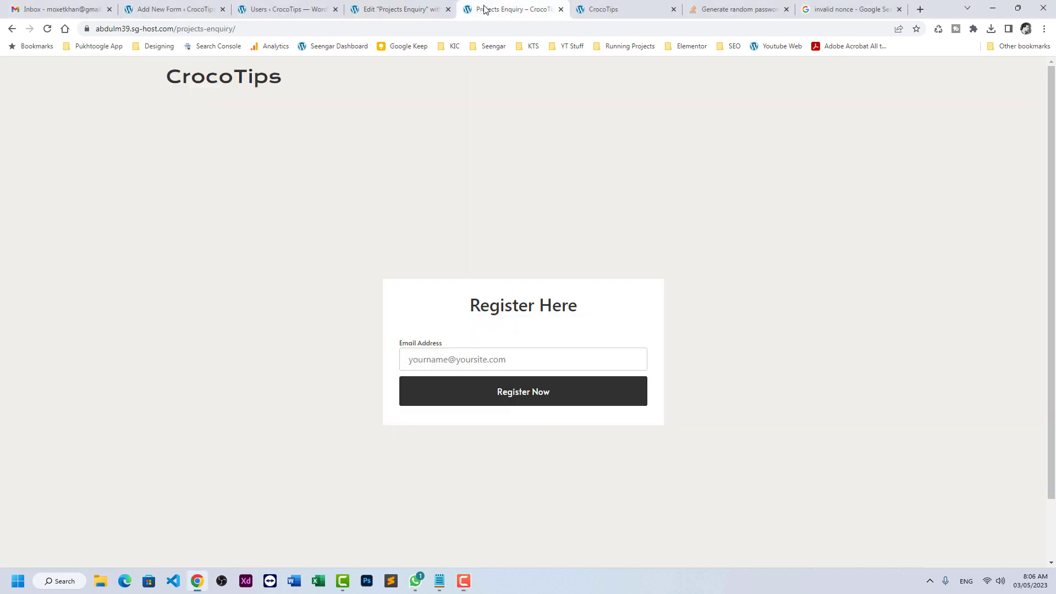
{"action": "left_click", "coordinate": [193, 28]}
{"action": "left_click", "coordinate": [48, 29]}
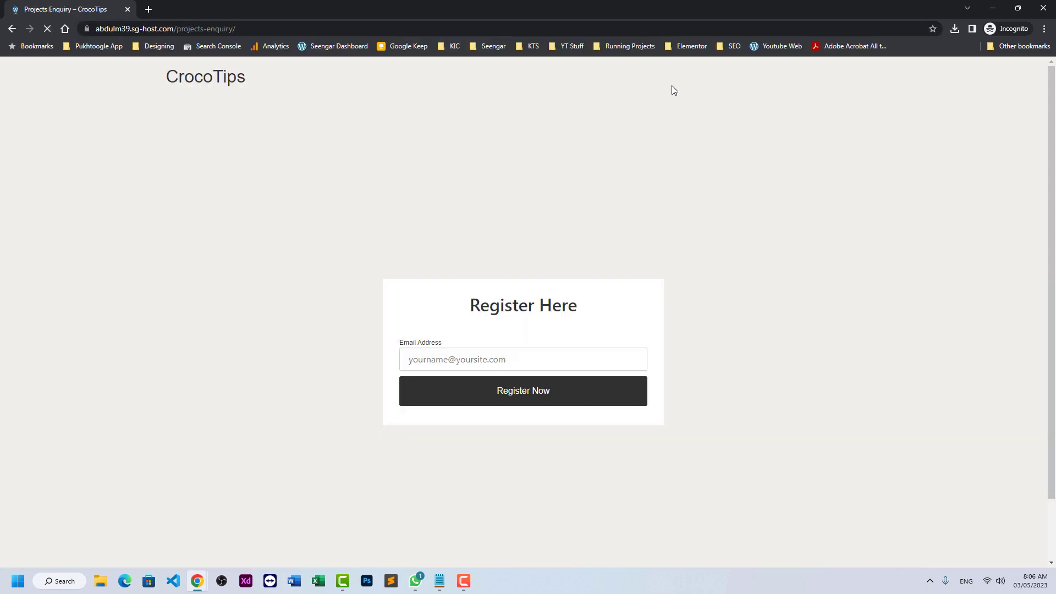
- Register with the suggested email address and confirm the 'You are registered' success message
{"action": "left_click", "coordinate": [421, 360]}
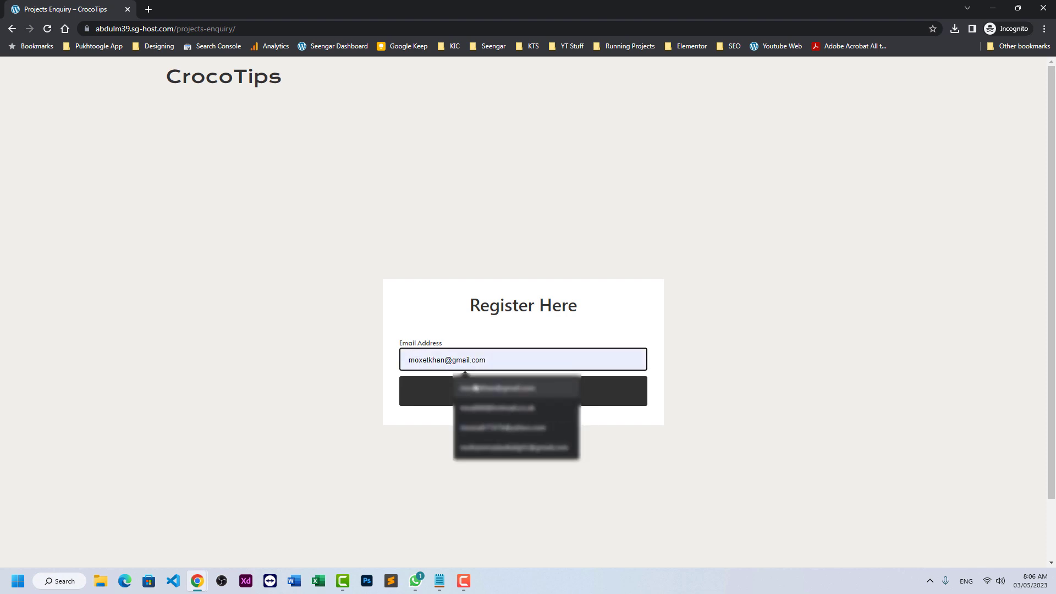
{"action": "left_click", "coordinate": [517, 388]}
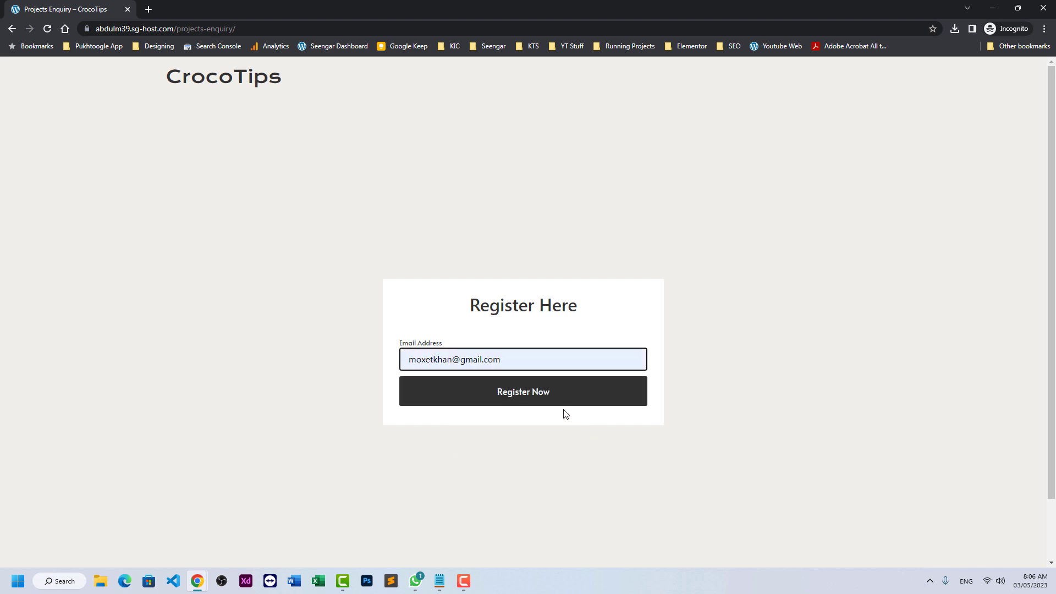
{"action": "left_click", "coordinate": [554, 394]}
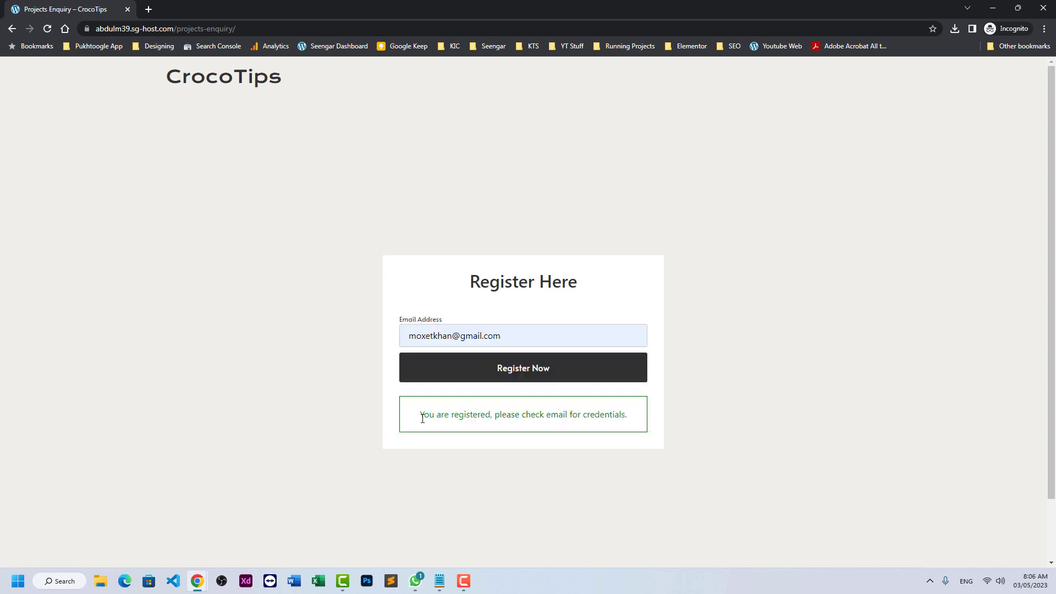
{"action": "left_click_drag", "start_coordinate": [423, 418], "coordinate": [531, 412]}
{"action": "mouse_move", "coordinate": [197, 576]}
{"action": "left_click", "coordinate": [154, 525]}
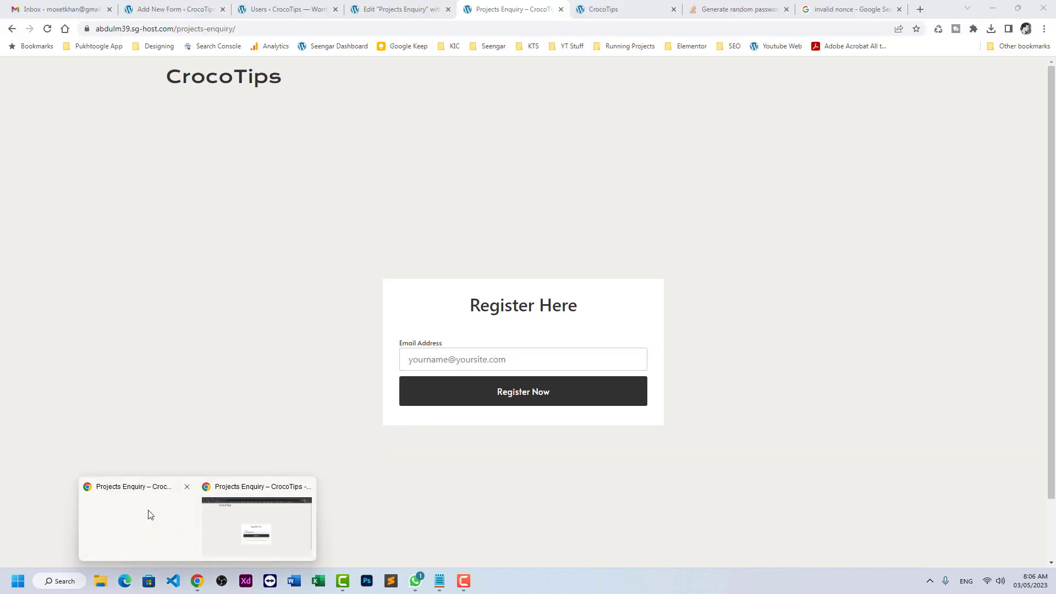
- Refresh Gmail, open Our Website's Your Temporary Account Detail email and highlight the password
{"action": "left_click", "coordinate": [84, 4]}
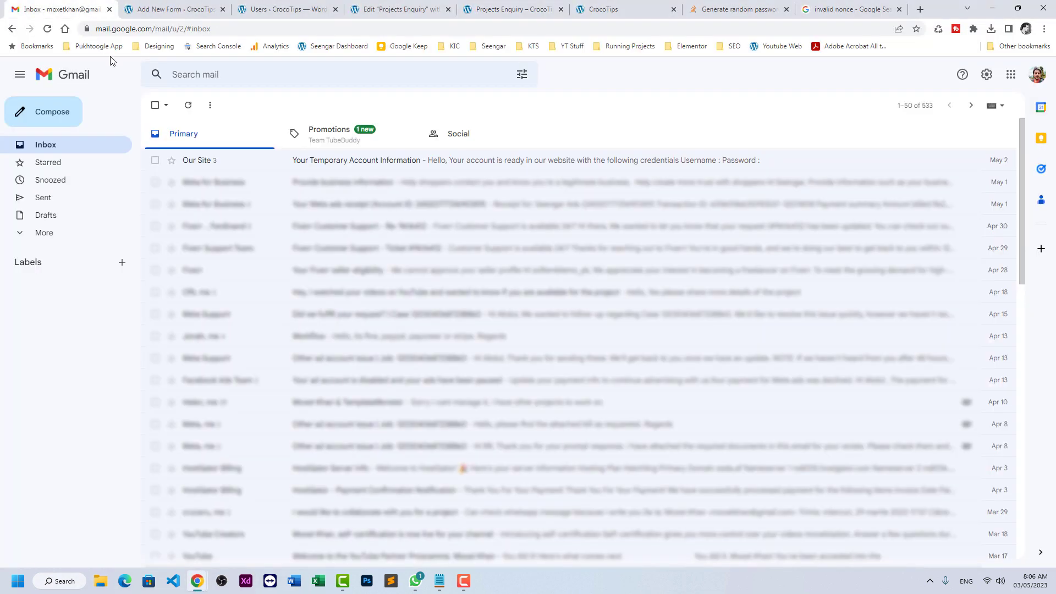
{"action": "left_click", "coordinate": [188, 106]}
{"action": "left_click", "coordinate": [308, 163]}
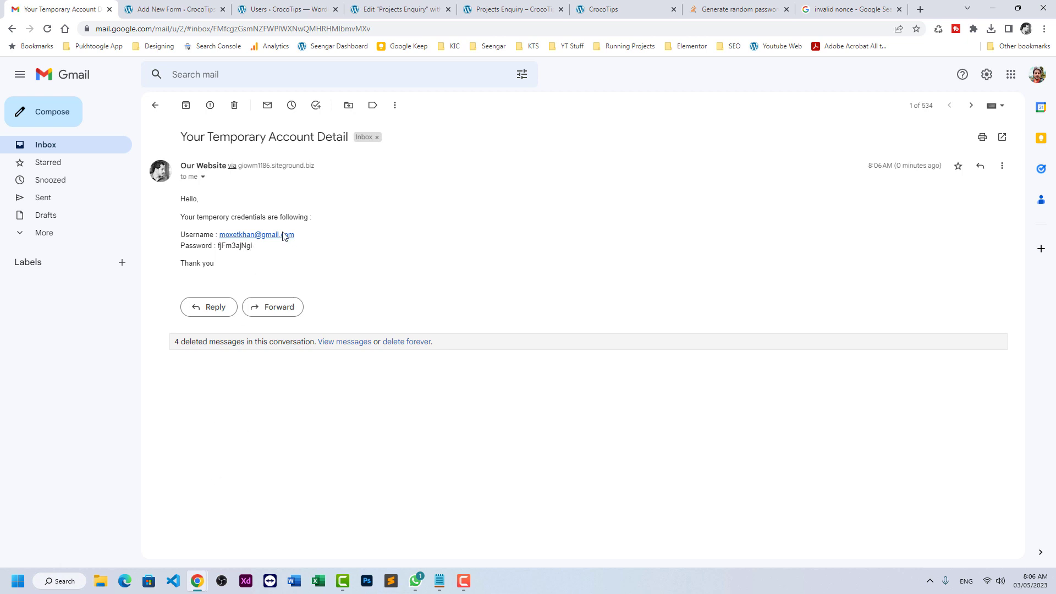
{"action": "left_click_drag", "start_coordinate": [253, 246], "coordinate": [218, 250]}
{"action": "mouse_move", "coordinate": [197, 581]}
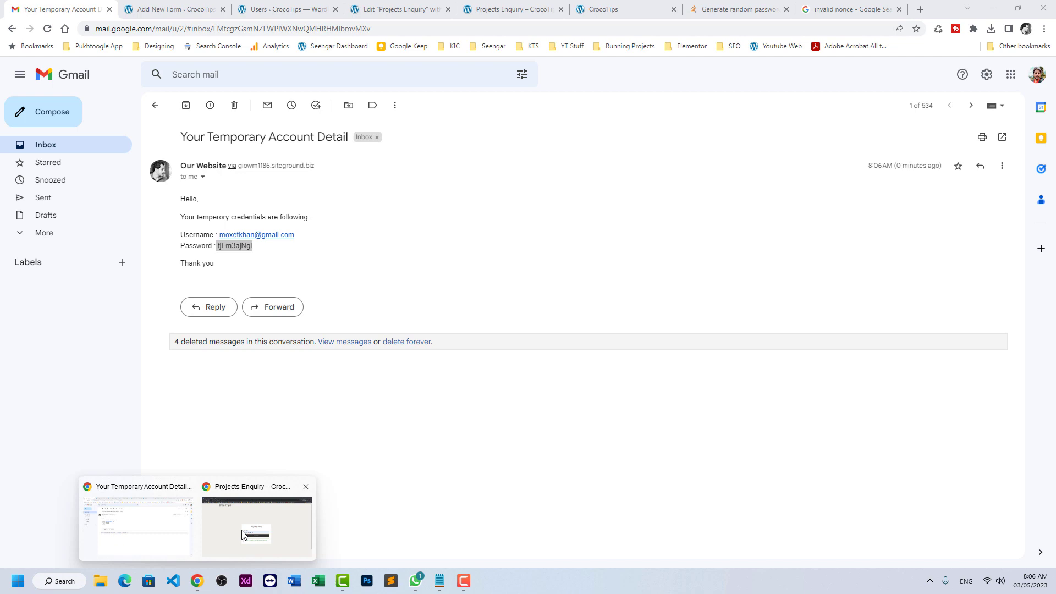
{"action": "left_click", "coordinate": [257, 523]}
- Go to /wp-admin and enter the new user's email and pasted temporary password
{"action": "left_click_drag", "start_coordinate": [175, 29], "coordinate": [623, 29]}
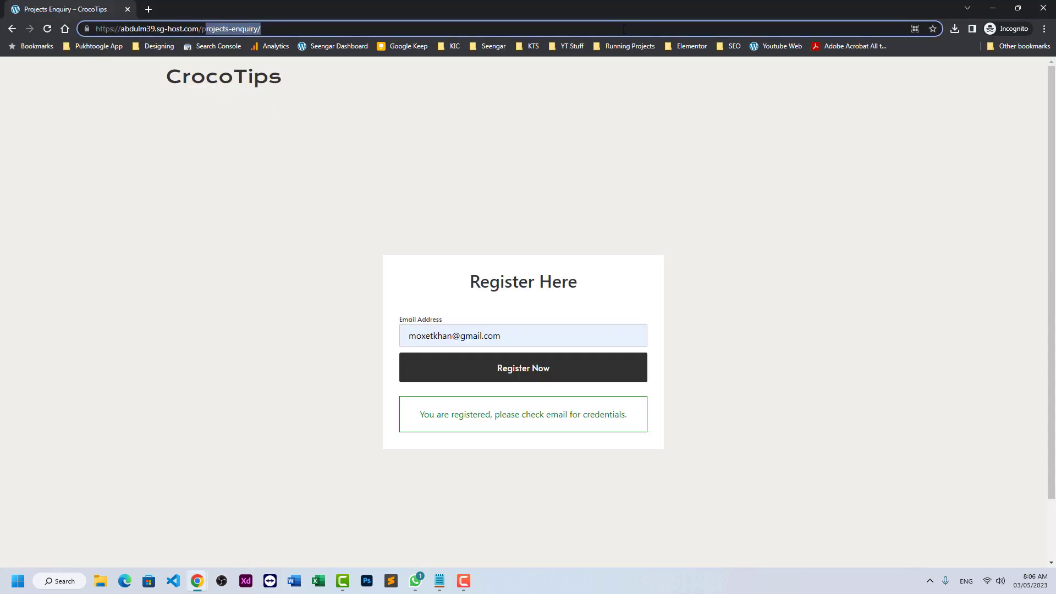
{"action": "type", "text": "wp-admin"}
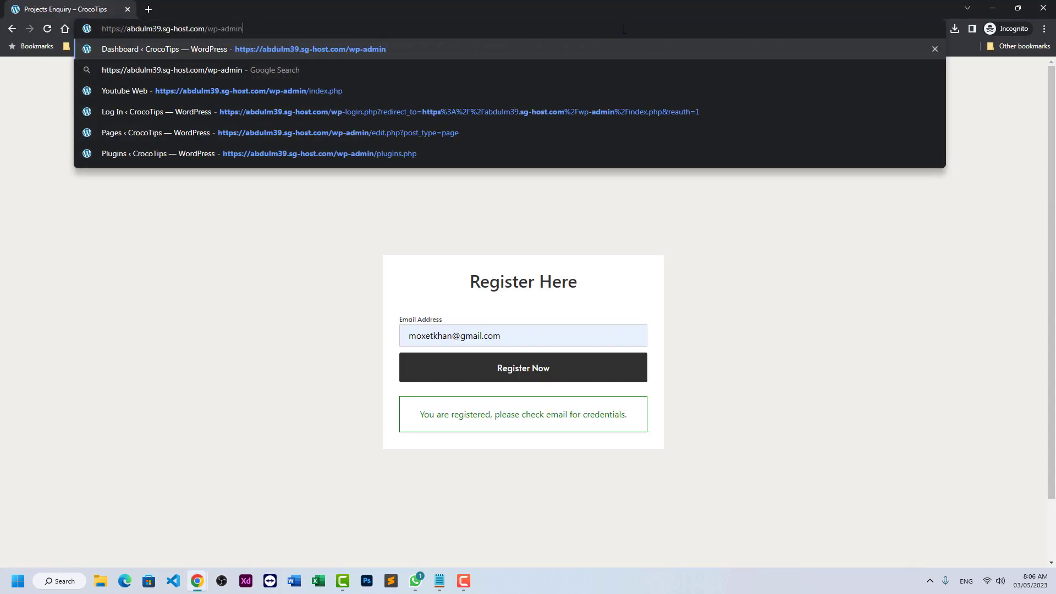
{"action": "key", "text": "Return"}
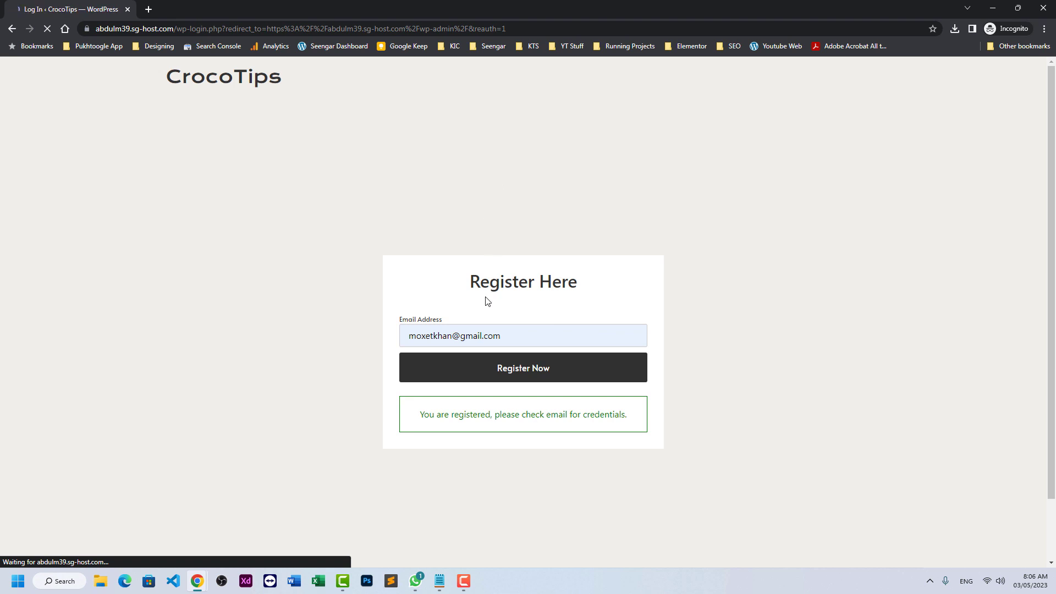
{"action": "type", "text": "moxet"}
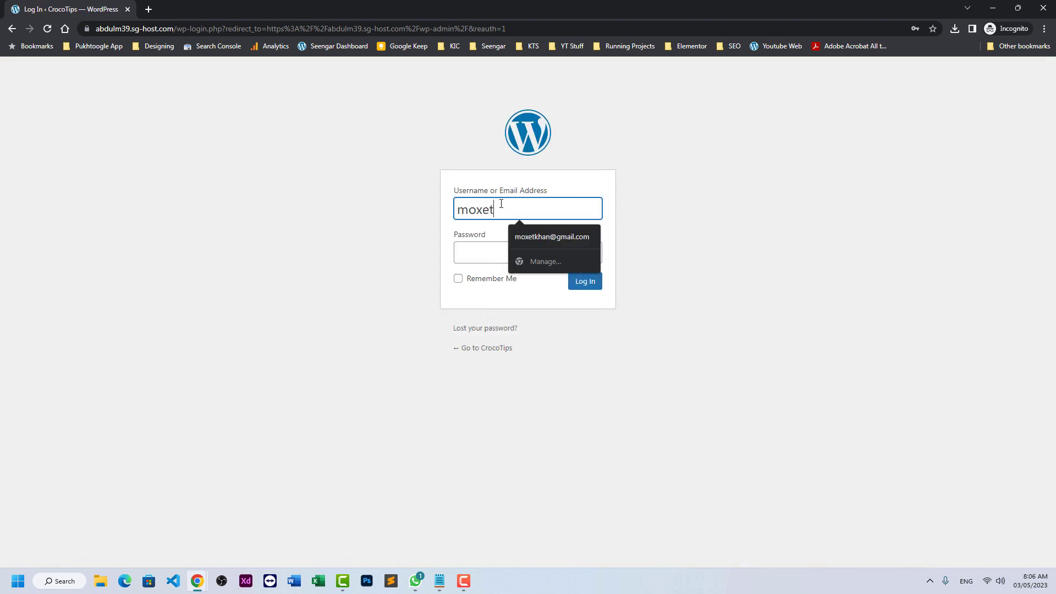
{"action": "key", "text": "Down"}
{"action": "key", "text": "Return"}
{"action": "key", "text": "Tab"}
{"action": "key", "text": "ctrl+v"}
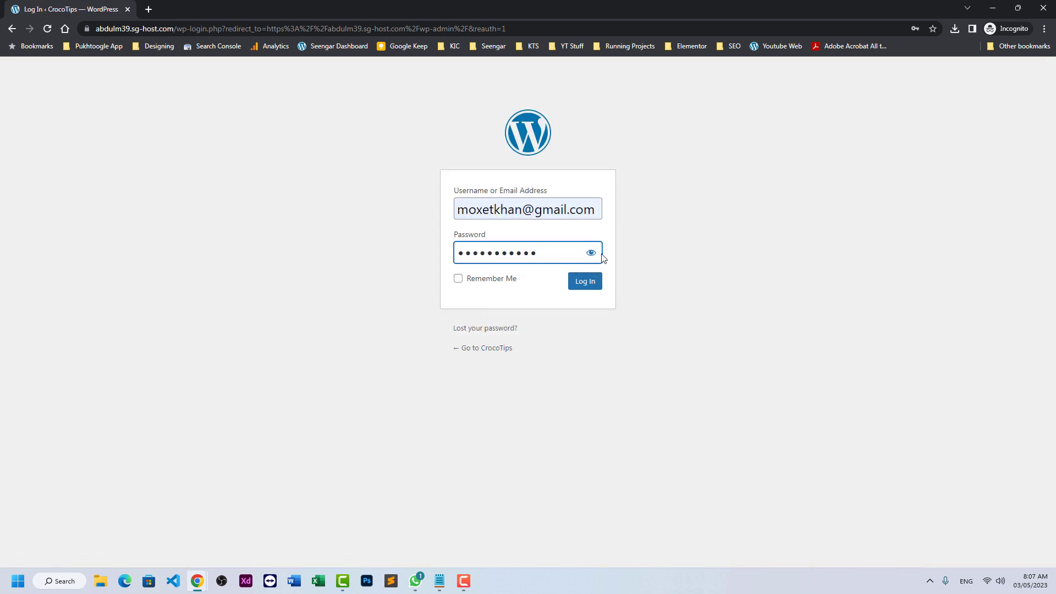
- Reveal and verify the password, then log in to reach the new user's Profile page
{"action": "left_click", "coordinate": [593, 256]}
{"action": "left_click_drag", "start_coordinate": [536, 254], "coordinate": [422, 244]}
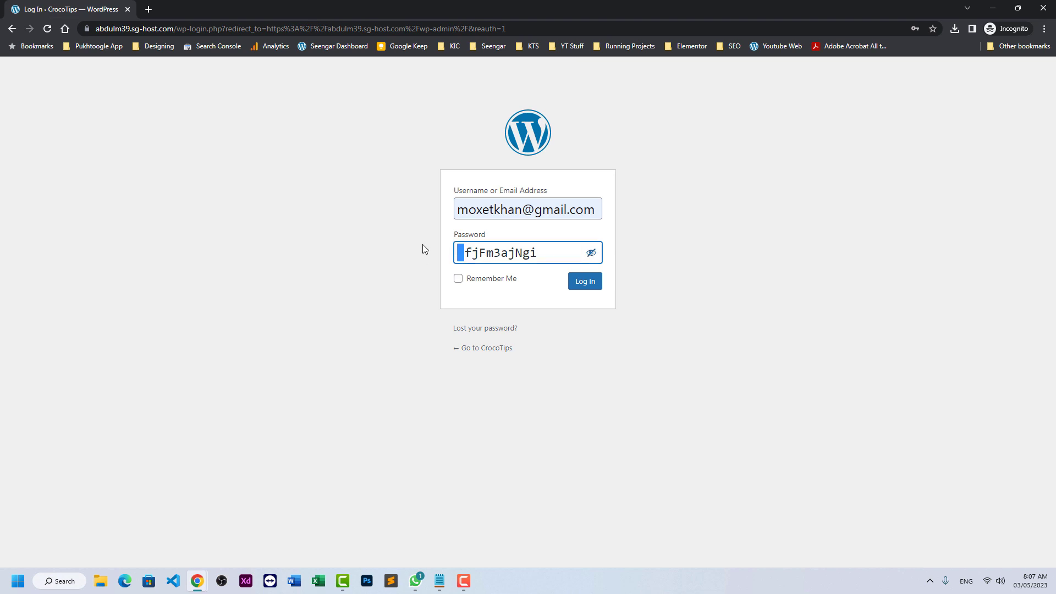
{"action": "left_click", "coordinate": [423, 244]}
{"action": "left_click", "coordinate": [586, 285]}
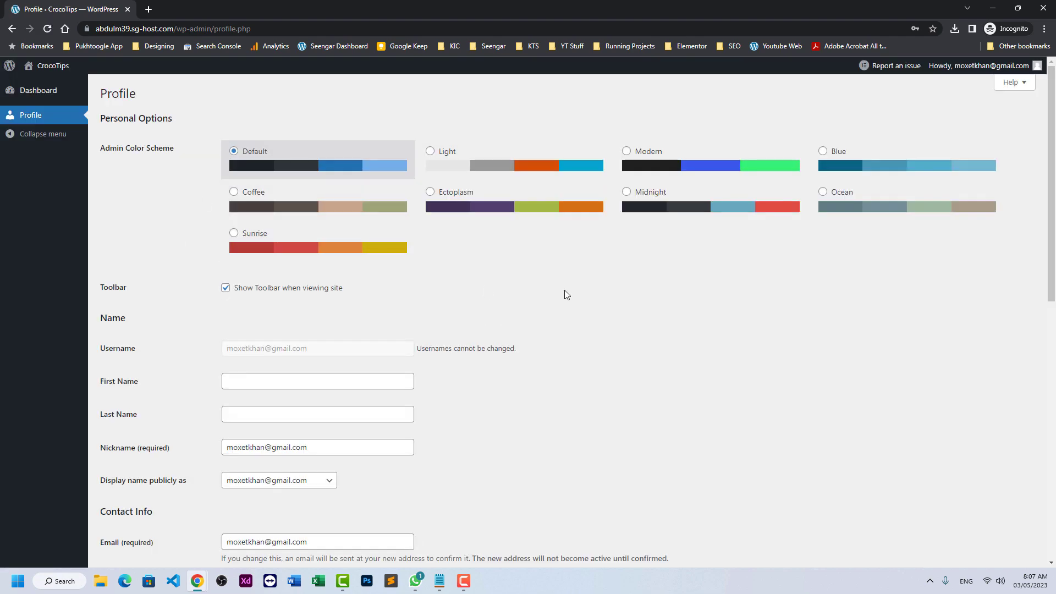
{"action": "scroll", "coordinate": [560, 294], "scroll_direction": "down", "scroll_amount": 5}
{"action": "scroll", "coordinate": [372, 382], "scroll_direction": "down", "scroll_amount": 5}
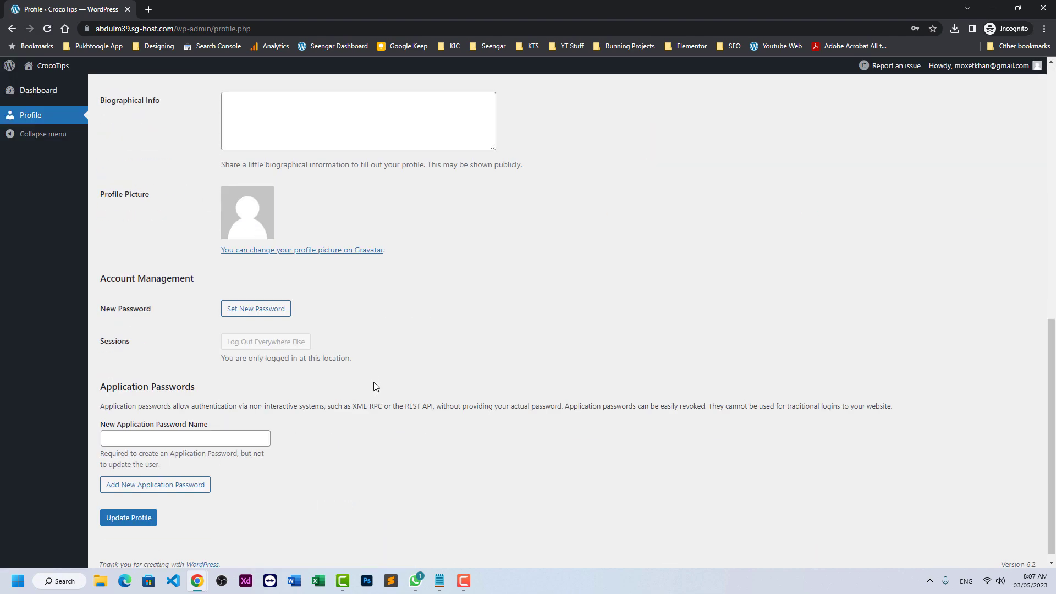
{"action": "scroll", "coordinate": [372, 382], "scroll_direction": "up", "scroll_amount": 6}
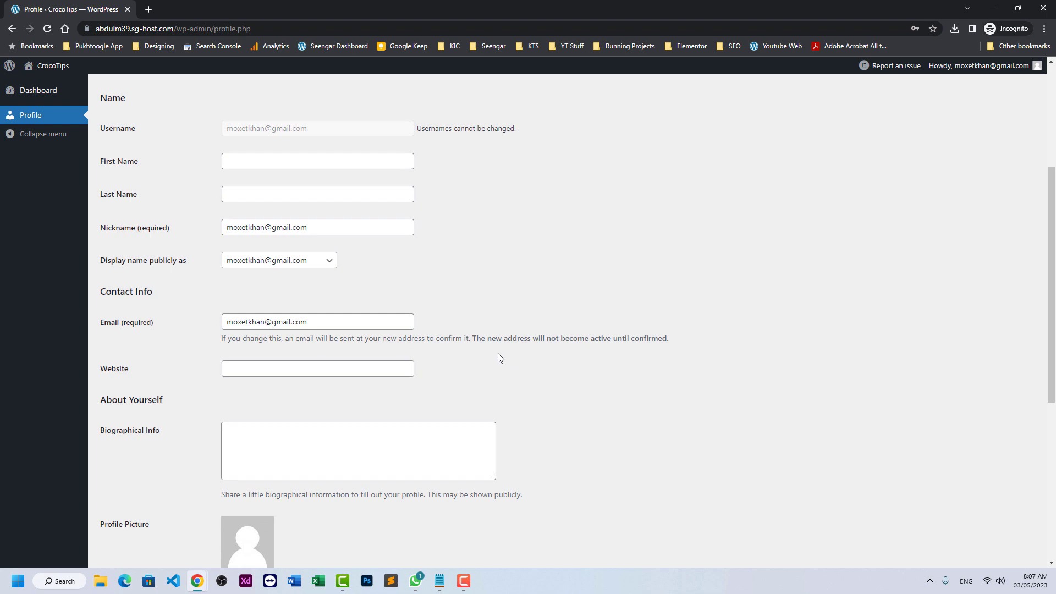
- Return to the regular browser window's CrocoTips home page tab
{"action": "left_click", "coordinate": [197, 581]}
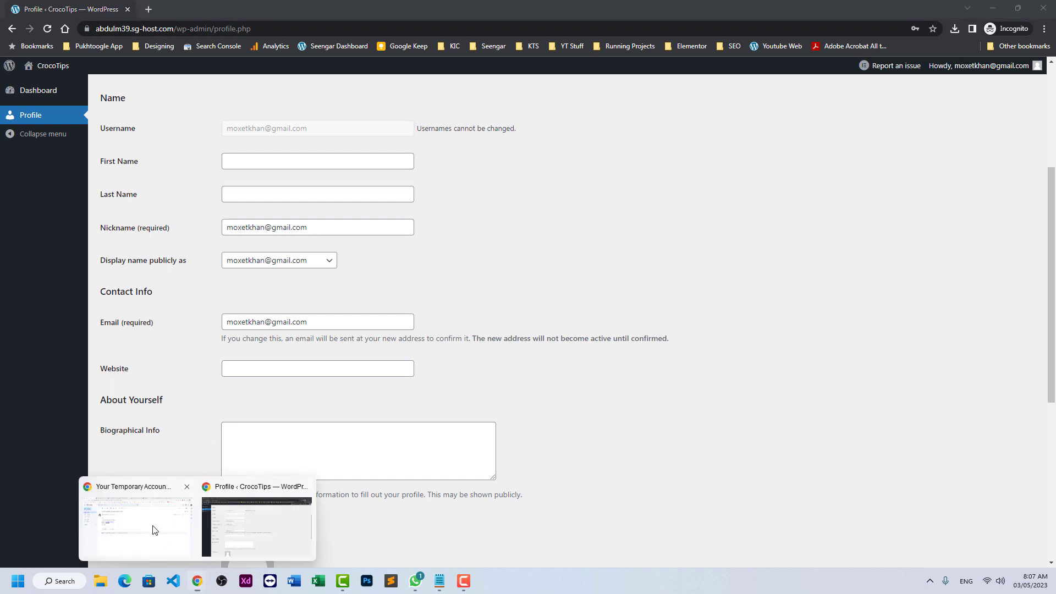
{"action": "left_click", "coordinate": [154, 530]}
{"action": "left_click", "coordinate": [522, 9]}
{"action": "left_click", "coordinate": [605, 10]}
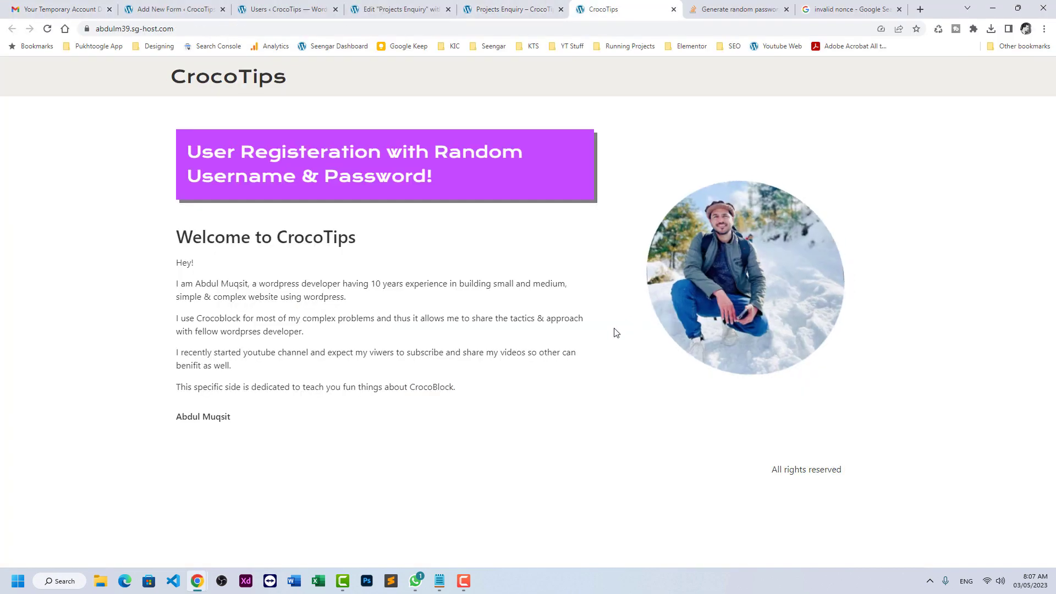